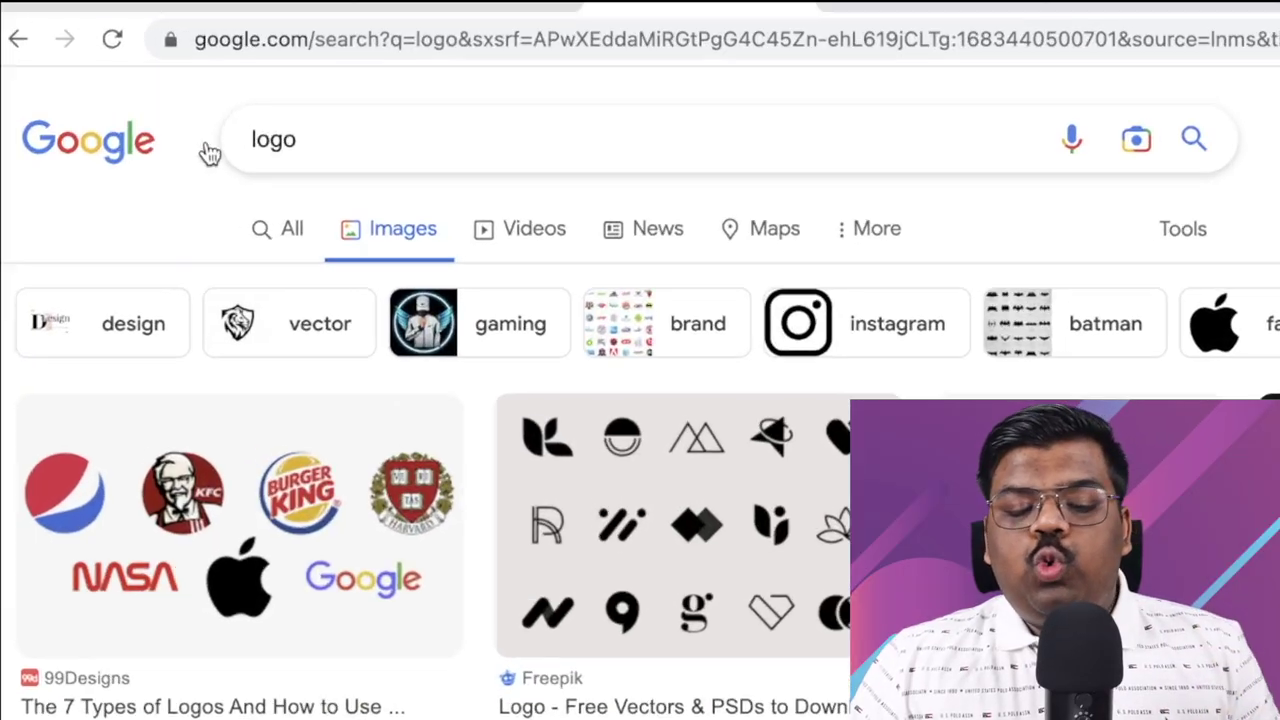
# Step: Filter the 'logo' image results to gaming logos and bring up options for the crowned skull logo
pyautogui.click(135, 80)
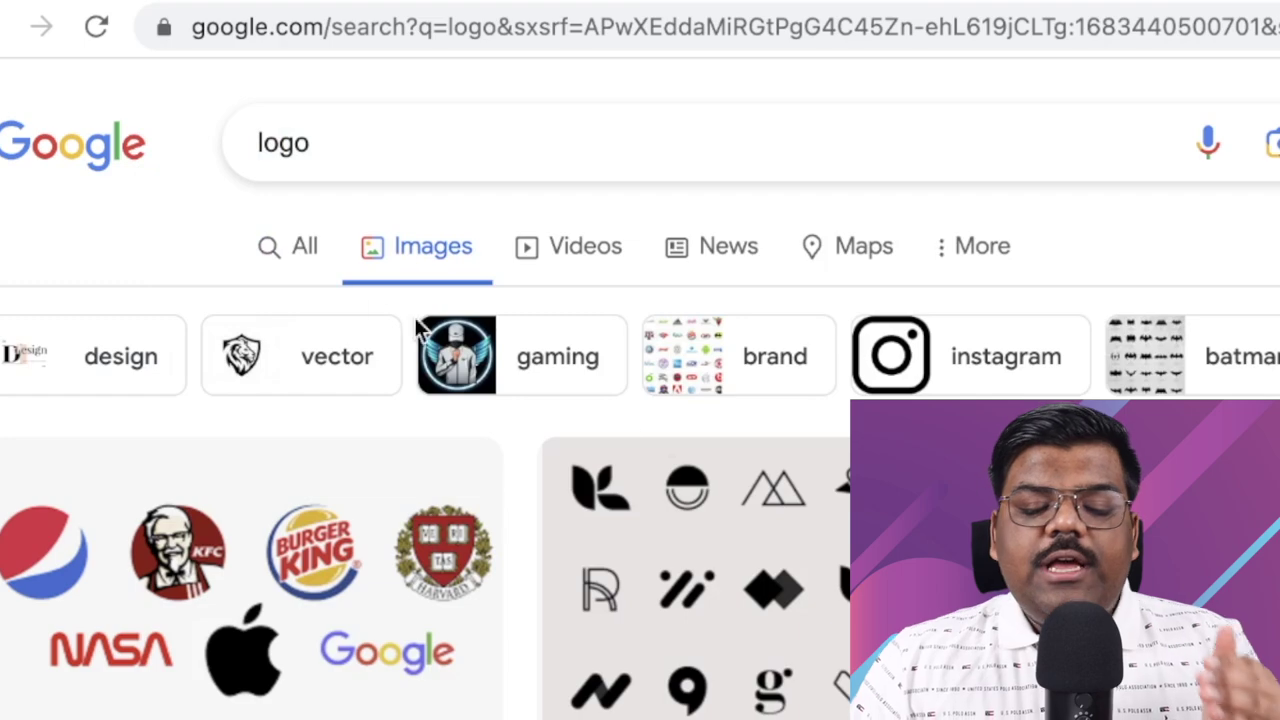
pyautogui.scroll(-5, 749, 500)
pyautogui.scroll(-5, 766, 429)
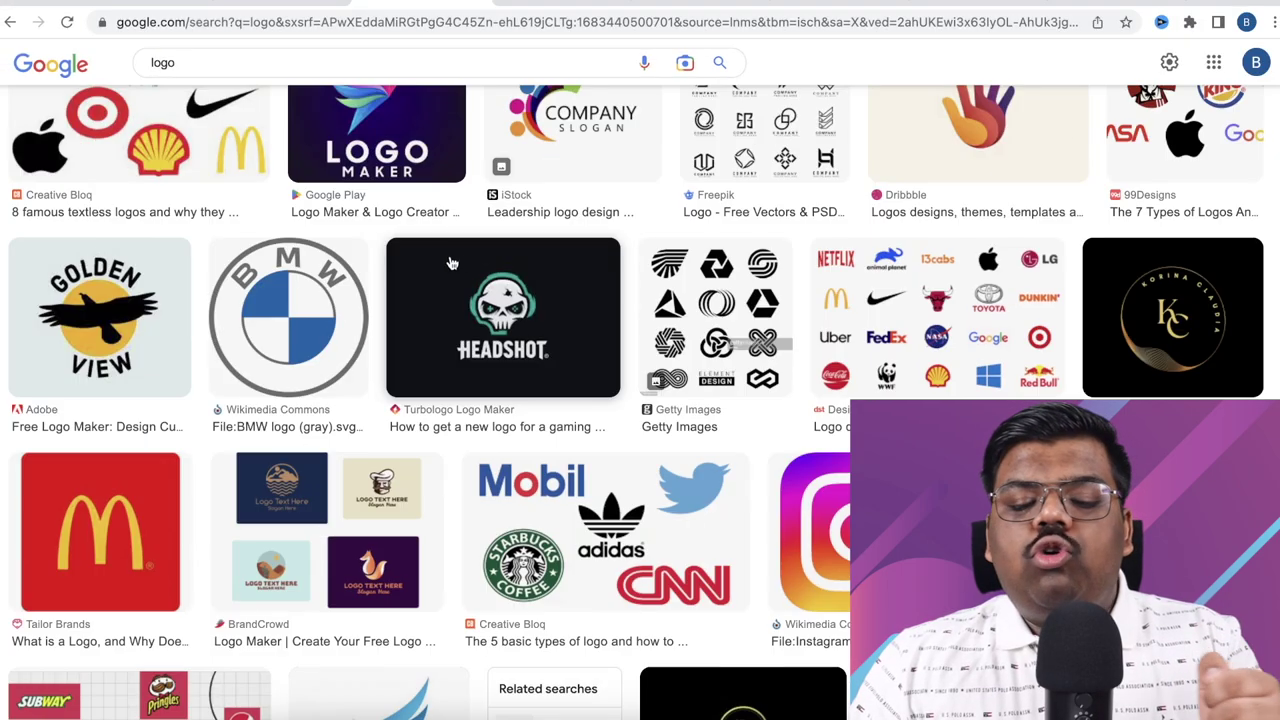
pyautogui.scroll(-2, 451, 263)
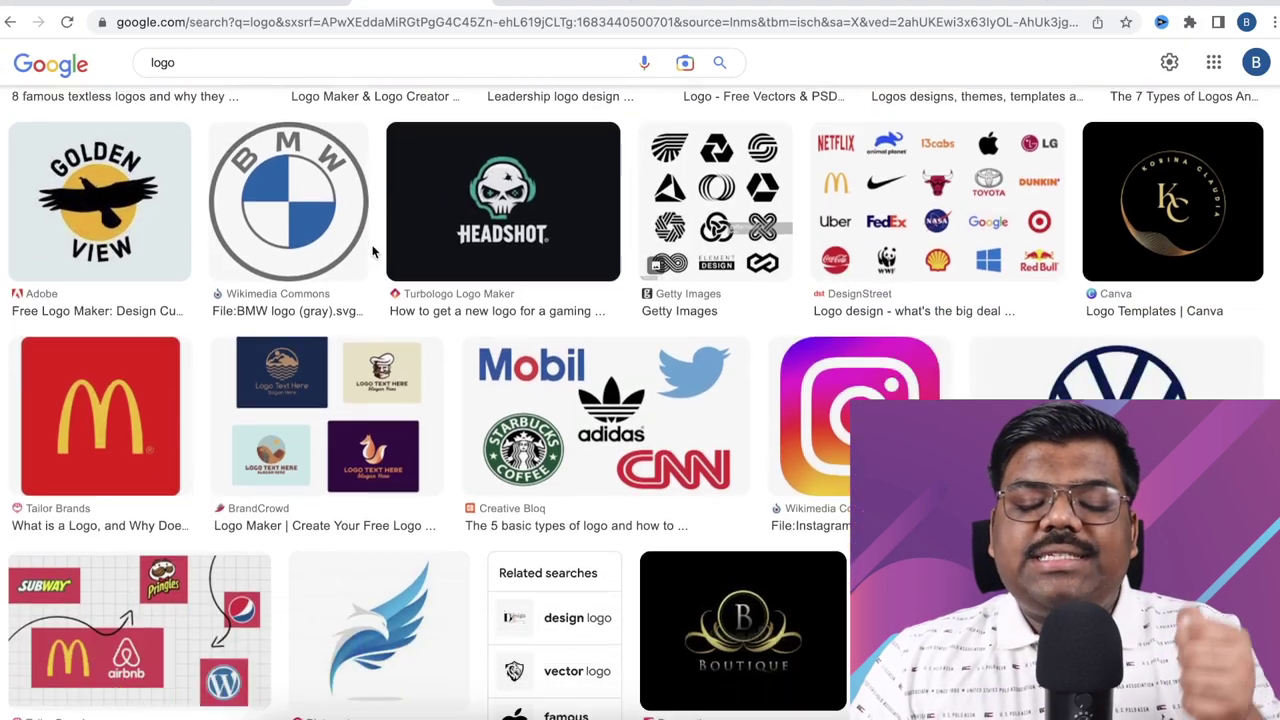
pyautogui.scroll(-3, 400, 250)
pyautogui.scroll(10, 277, 221)
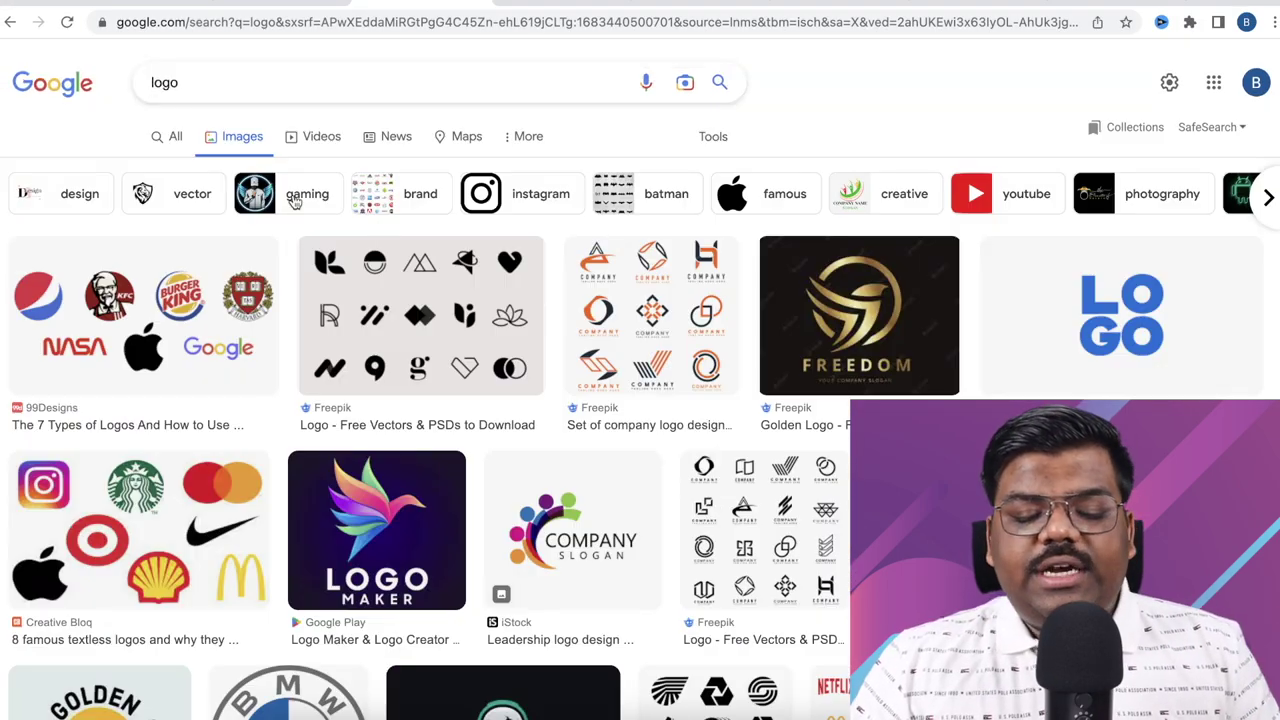
pyautogui.click(295, 200)
pyautogui.scroll(-5, 432, 208)
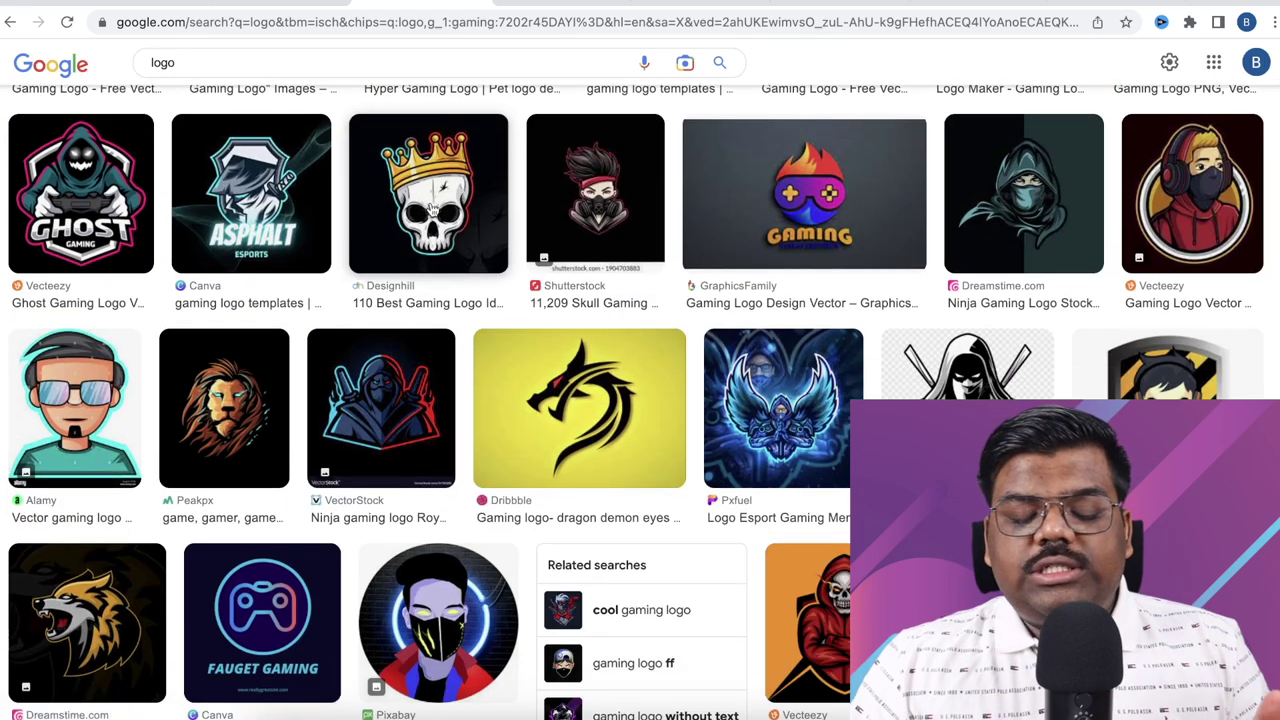
pyautogui.rightClick(432, 207)
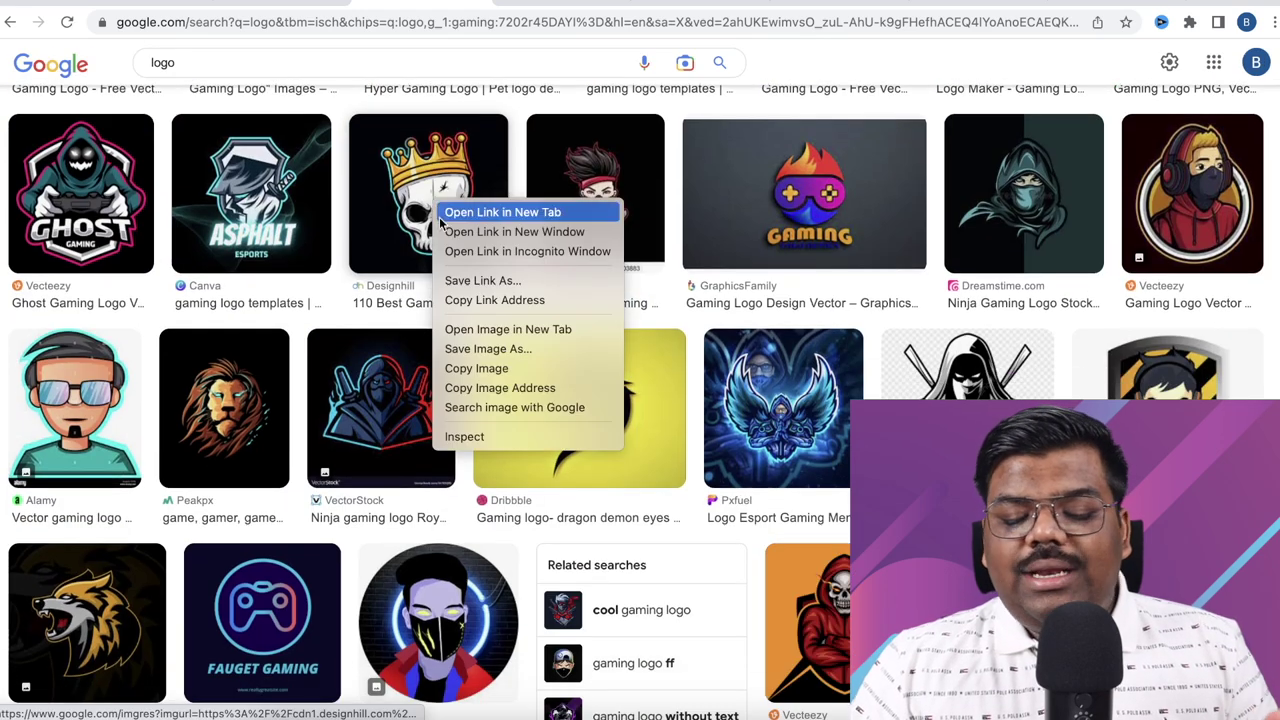
# Step: Save the skull logo, create a Drive folder 'Logo samples', and upload the logo images into it
pyautogui.click(492, 350)
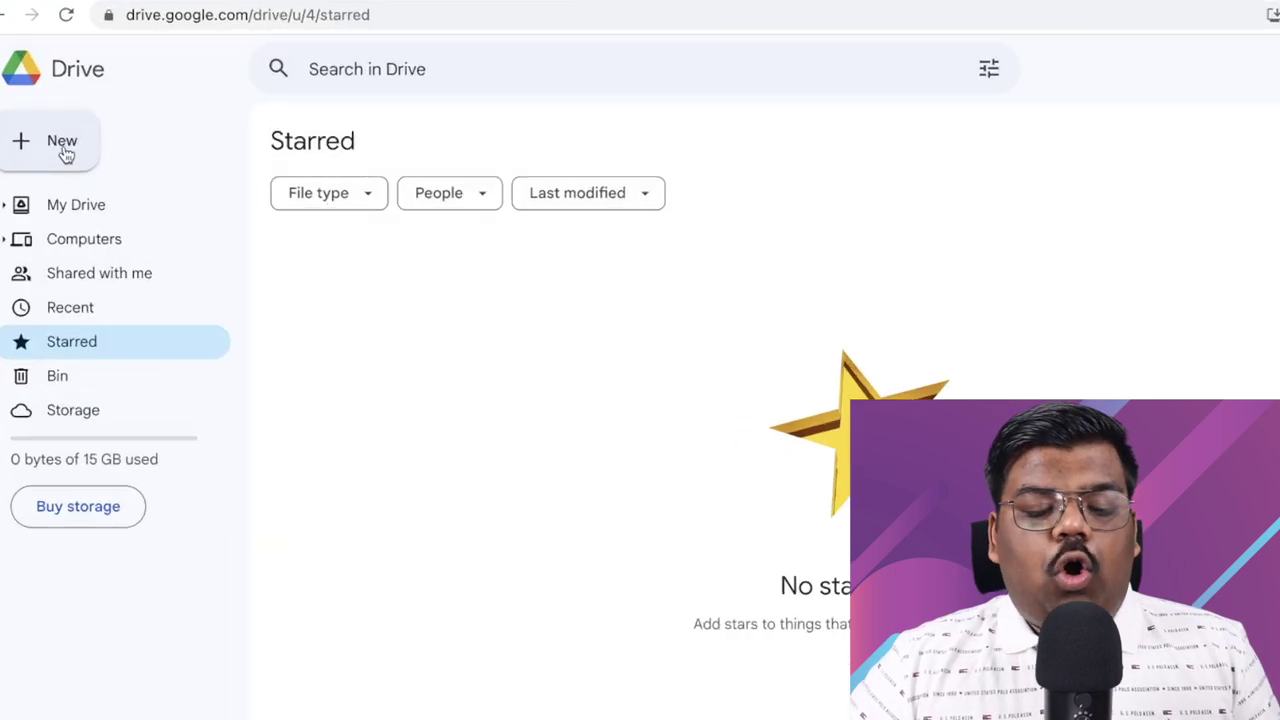
pyautogui.click(63, 151)
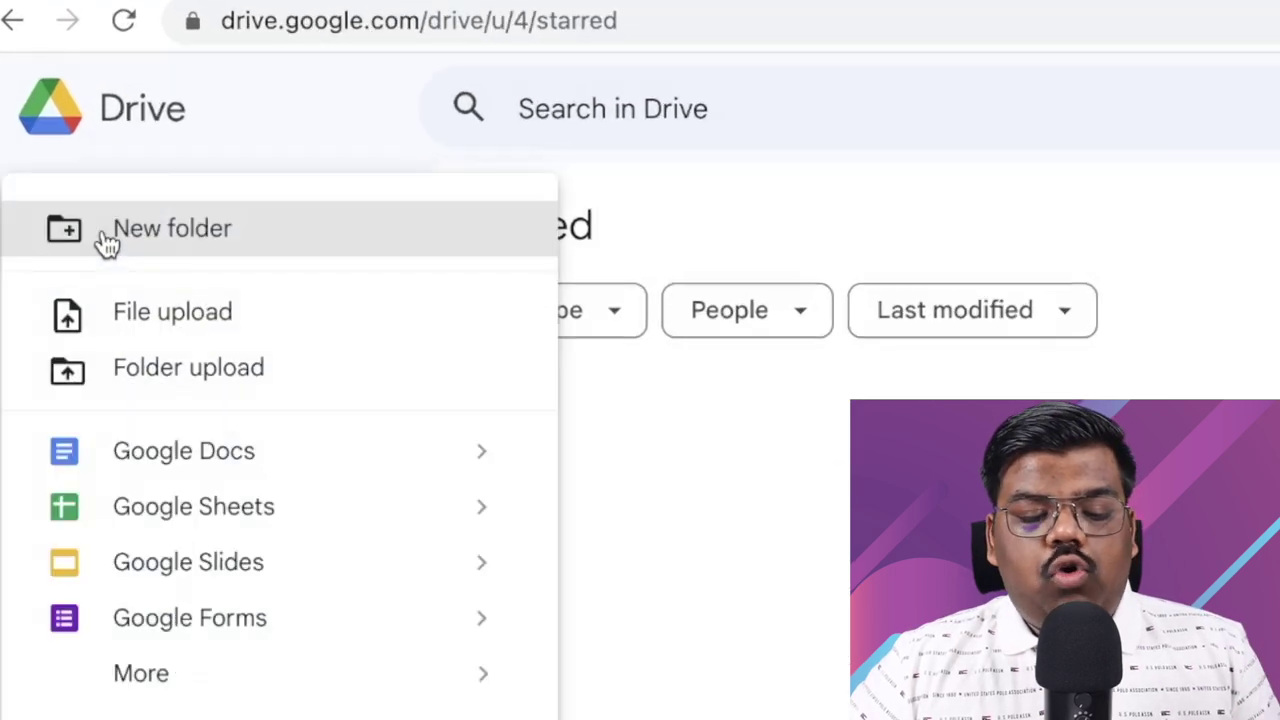
pyautogui.click(145, 240)
pyautogui.write('Logo samp')
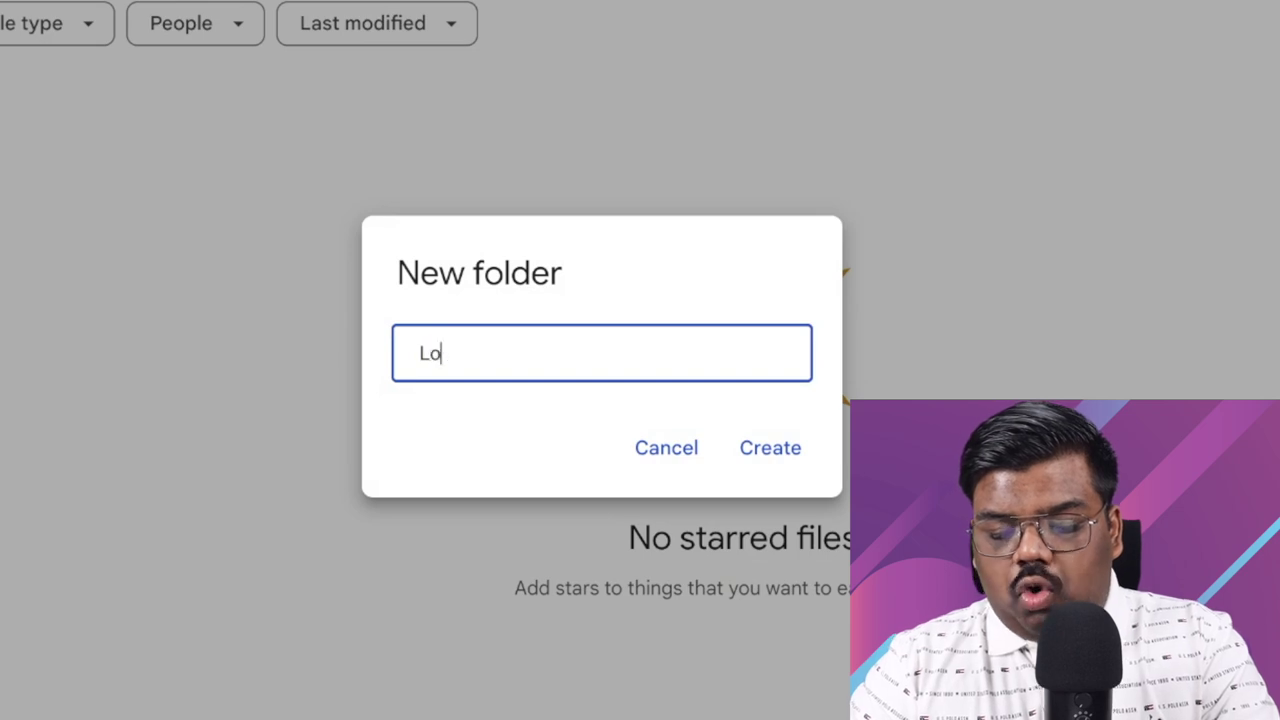
pyautogui.write('les')
pyautogui.press('Return')
pyautogui.doubleClick(295, 269)
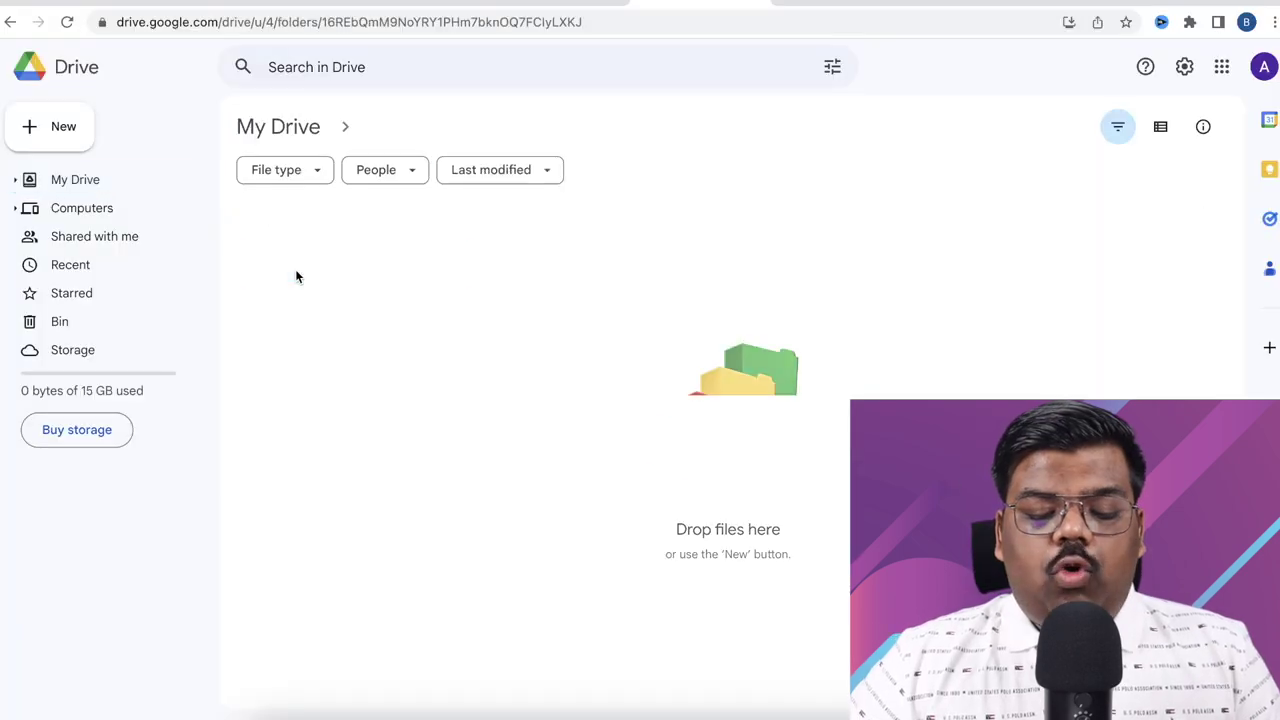
pyautogui.rightClick(369, 292)
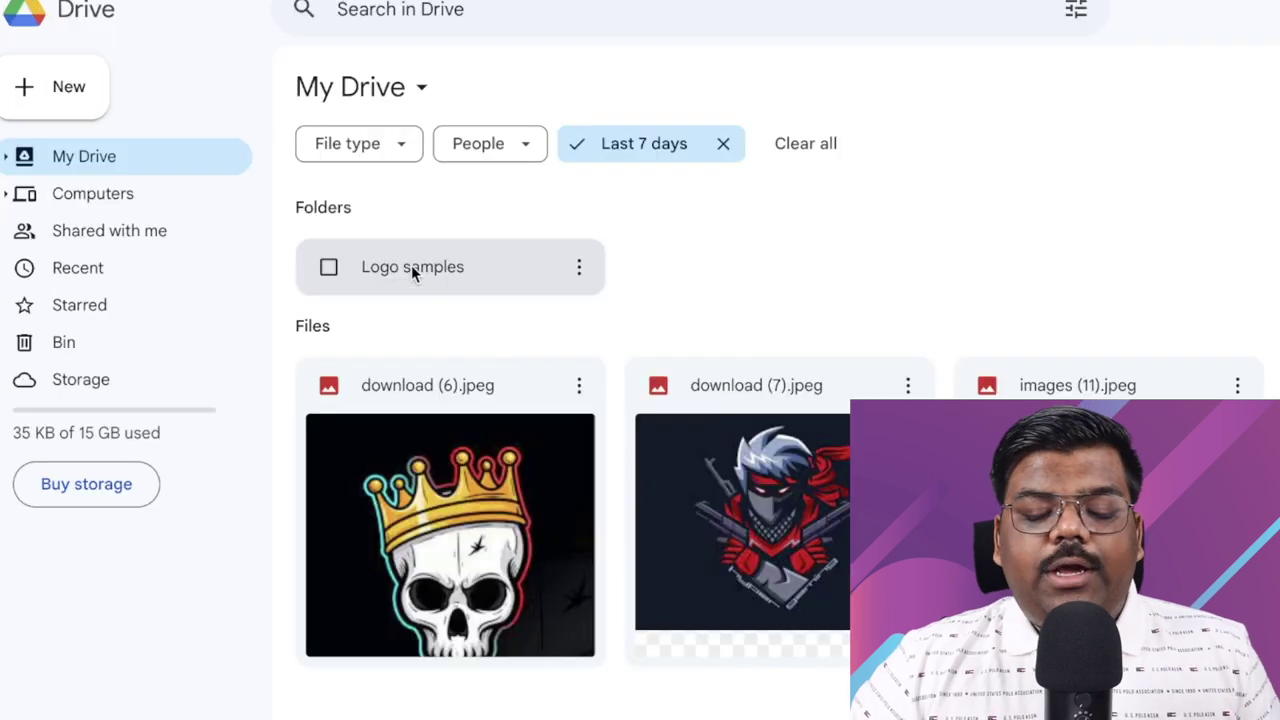
# Step: Change Logo samples' General access from Restricted to 'Anyone with the link' as Viewer
pyautogui.rightClick(412, 272)
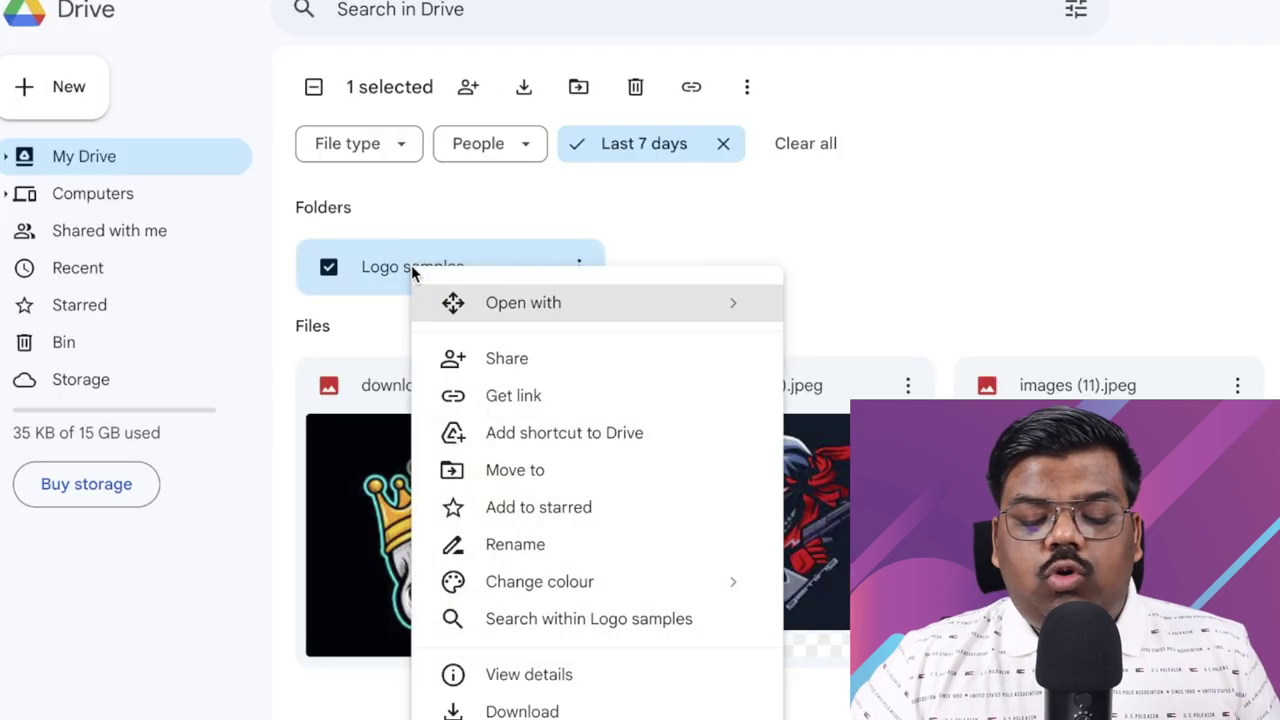
pyautogui.click(520, 366)
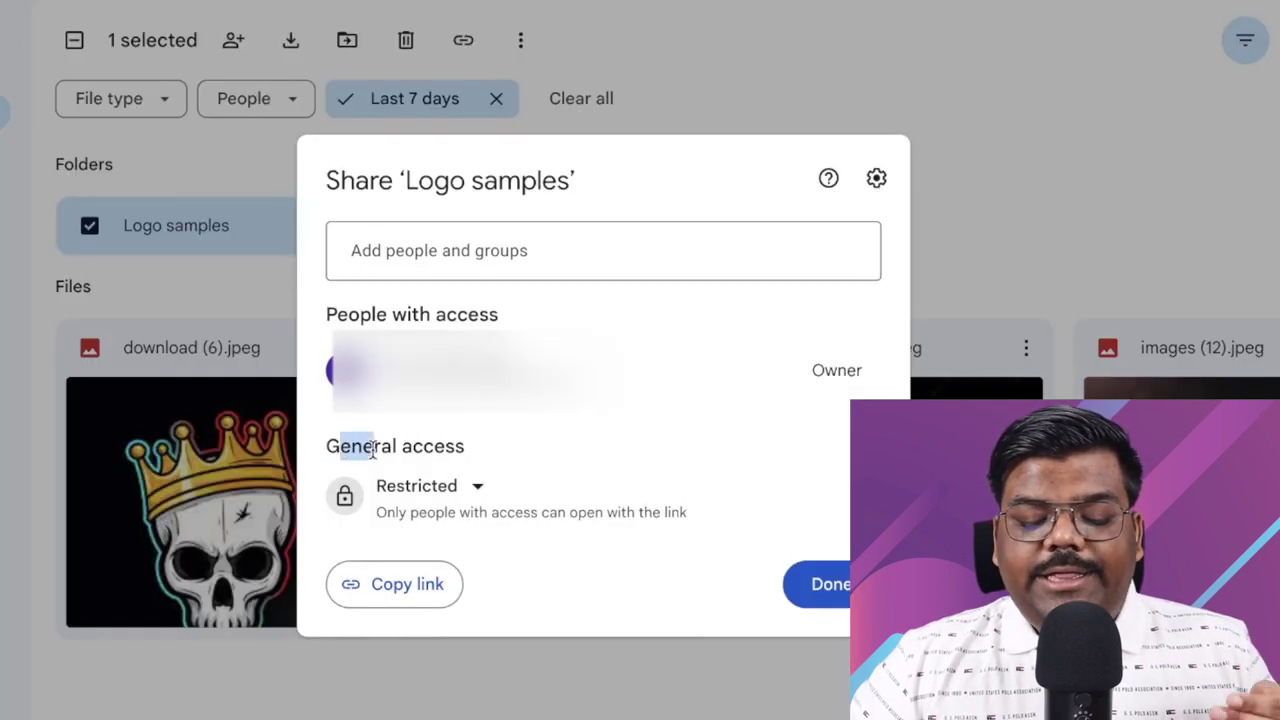
pyautogui.click(437, 492)
pyautogui.click(530, 595)
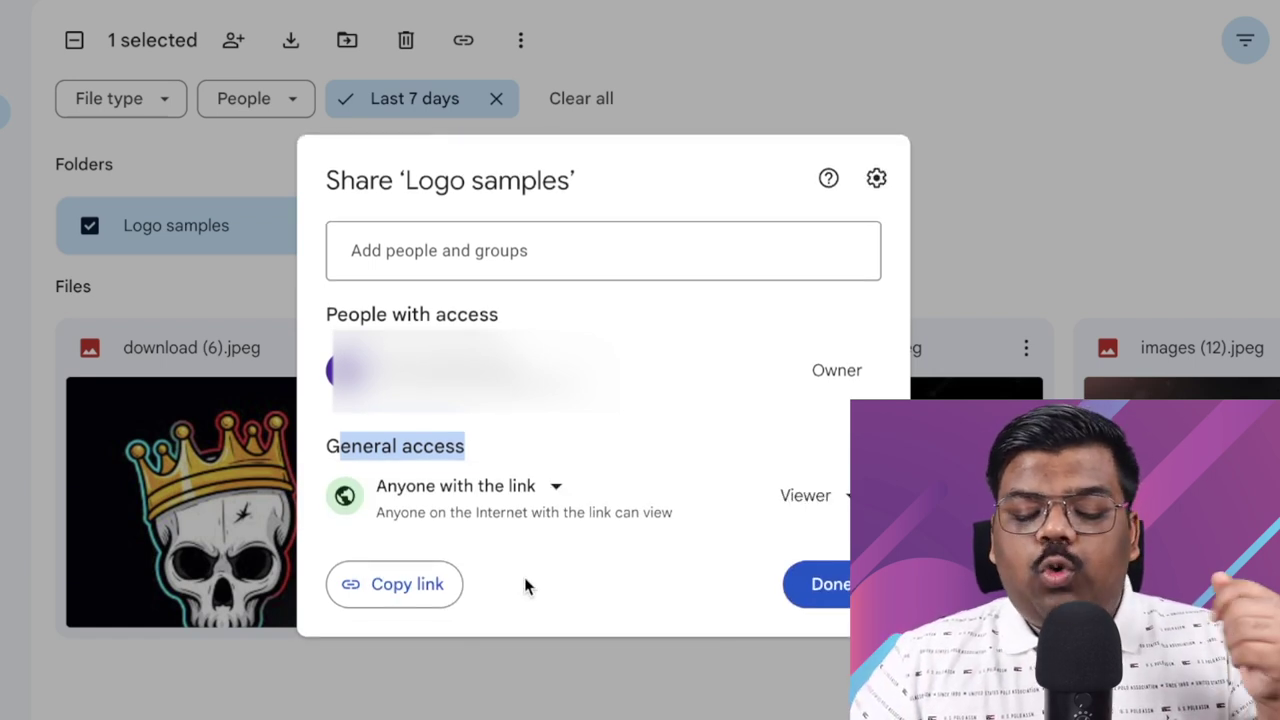
pyautogui.click(527, 587)
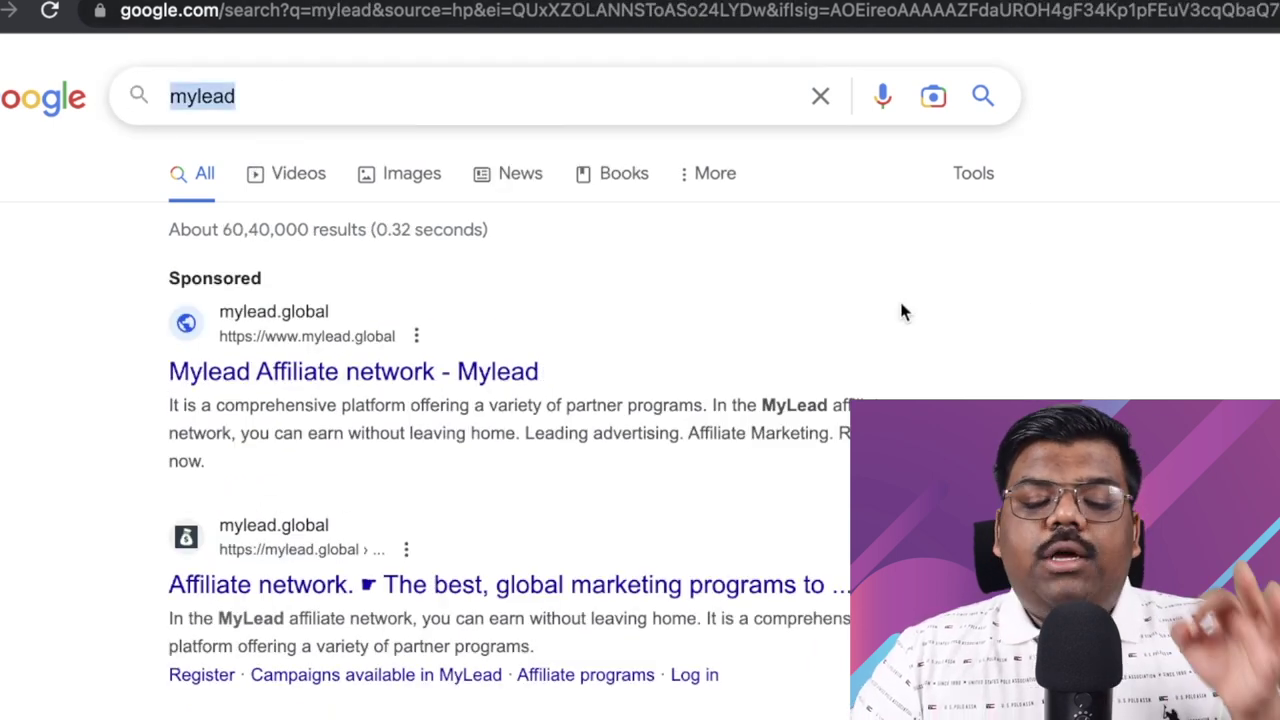
# Step: Open the CPAGrip REGISTER sign-up form and scroll down through it
pyautogui.click(930, 309)
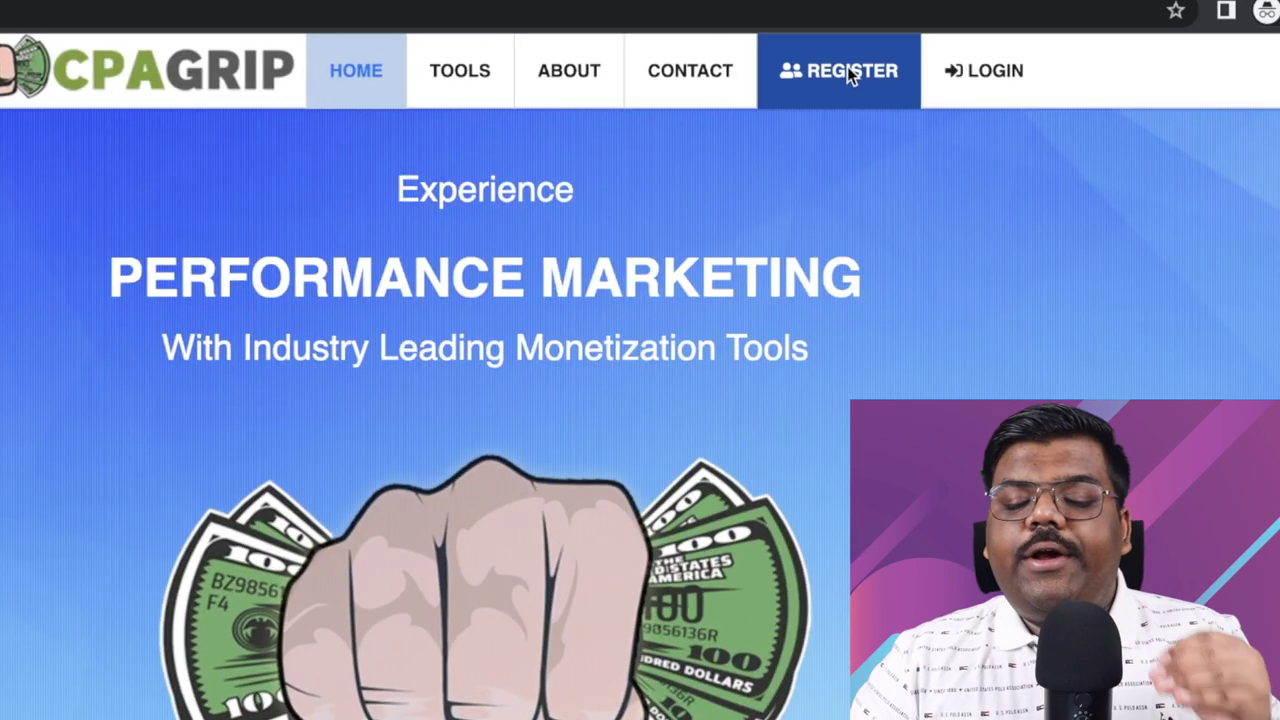
pyautogui.click(848, 72)
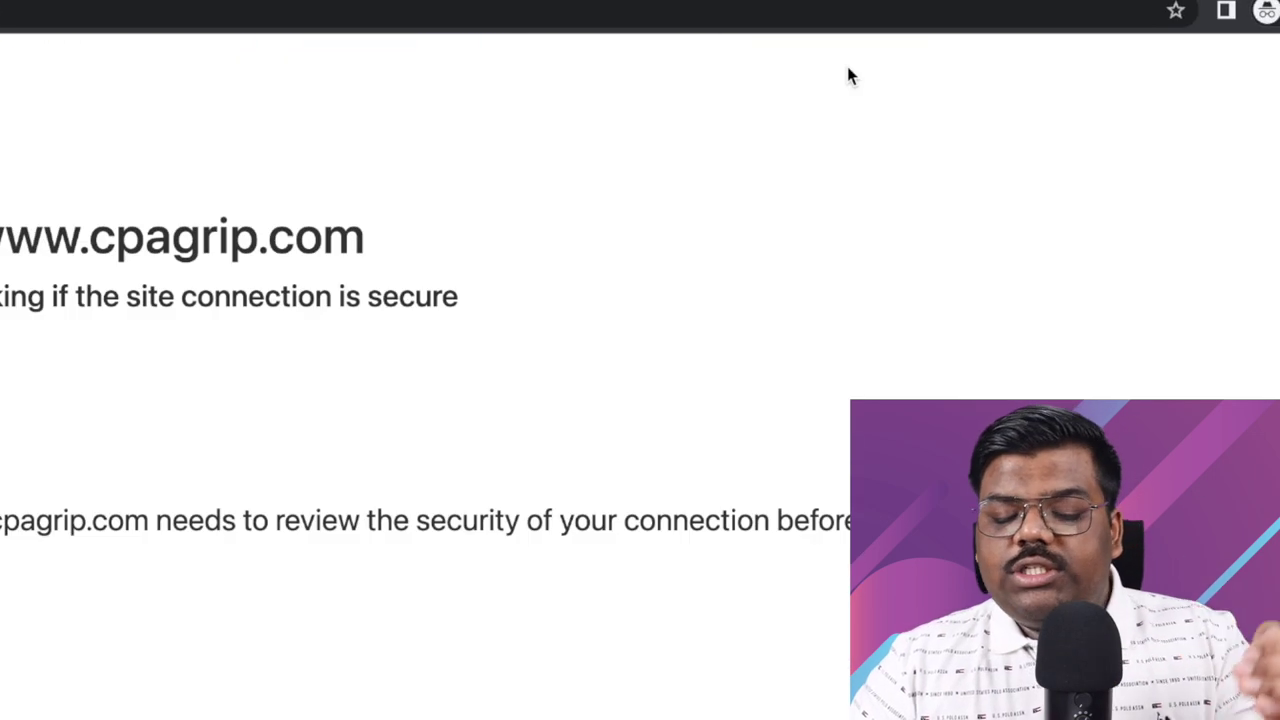
pyautogui.scroll(-1, 480, 262)
pyautogui.scroll(-2, 495, 263)
pyautogui.scroll(-1, 520, 267)
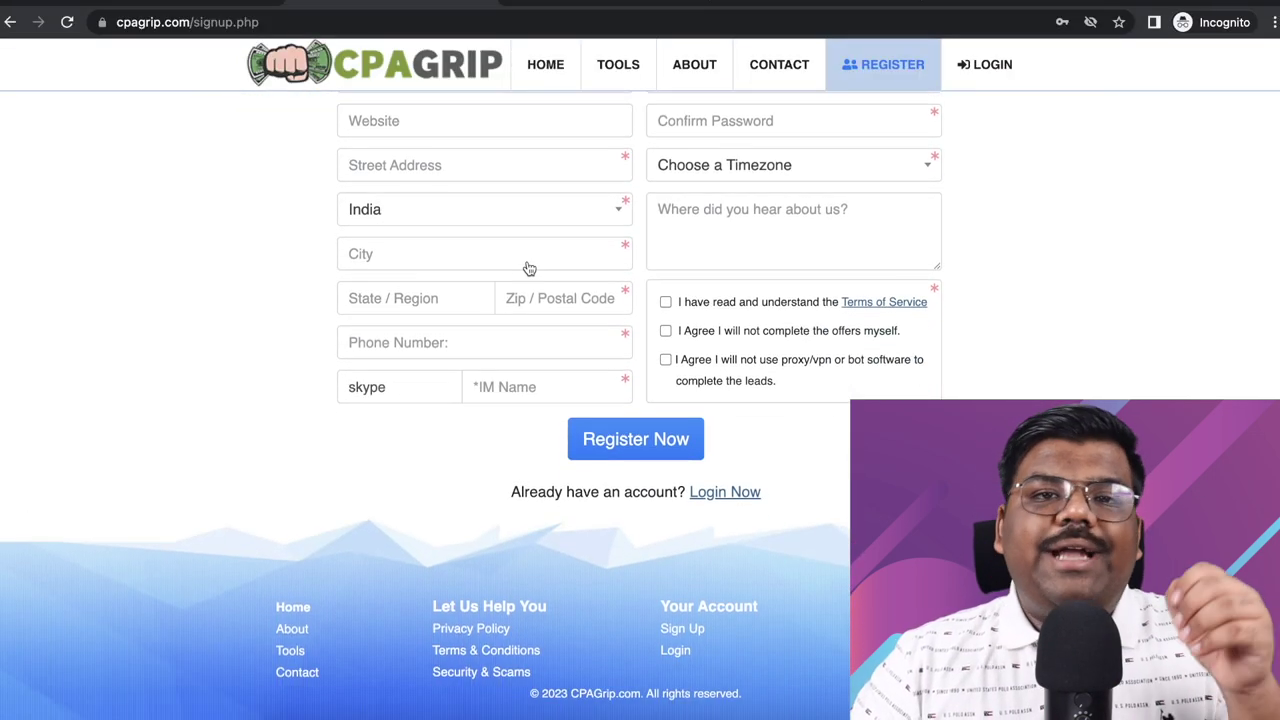
pyautogui.scroll(-3, 553, 413)
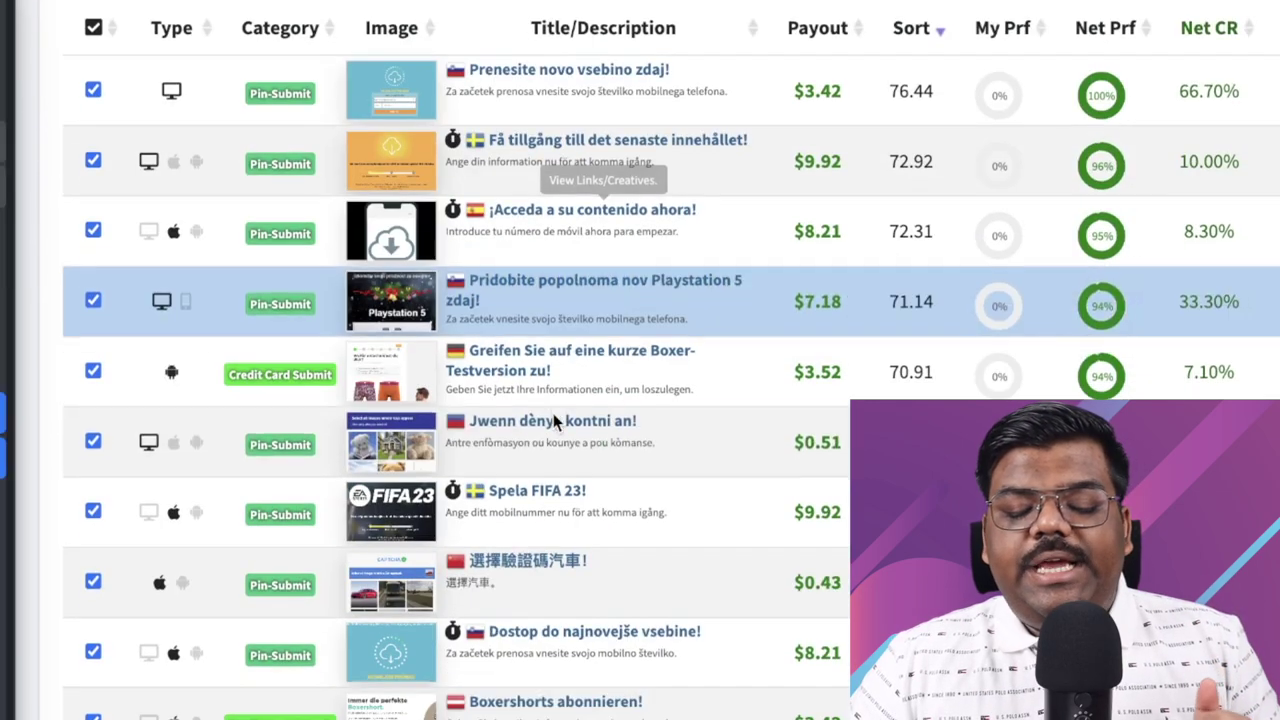
pyautogui.scroll(-1, 553, 413)
pyautogui.scroll(-3, 560, 400)
pyautogui.scroll(-2, 559, 400)
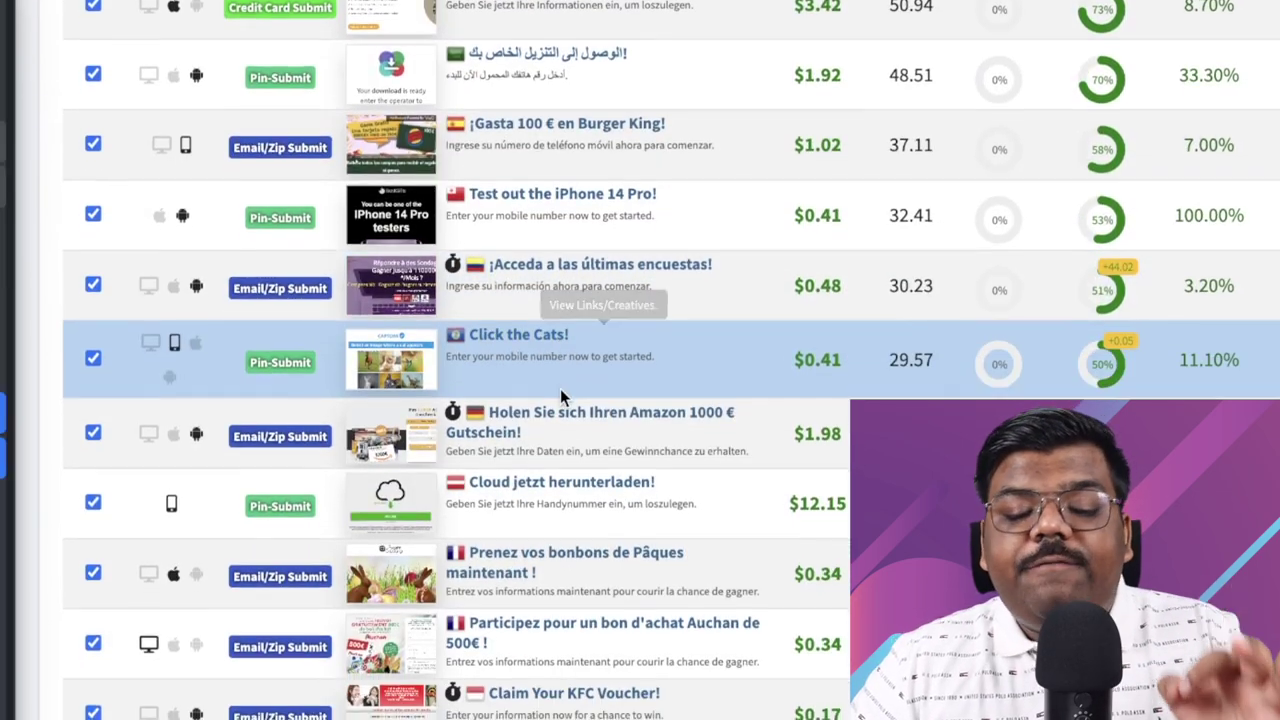
pyautogui.scroll(-1, 560, 390)
pyautogui.scroll(-2, 565, 395)
pyautogui.scroll(-2, 567, 390)
pyautogui.scroll(-2, 567, 386)
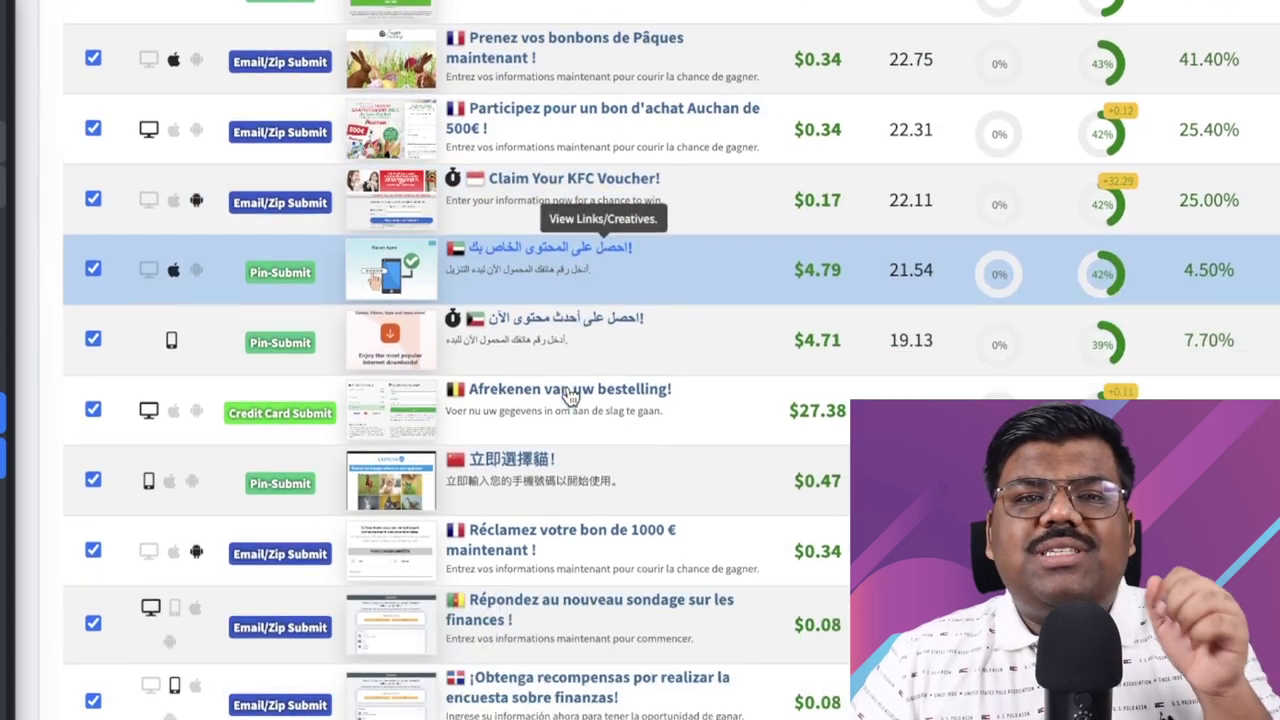
pyautogui.scroll(-3, 570, 385)
pyautogui.scroll(-3, 572, 385)
pyautogui.scroll(-3, 575, 383)
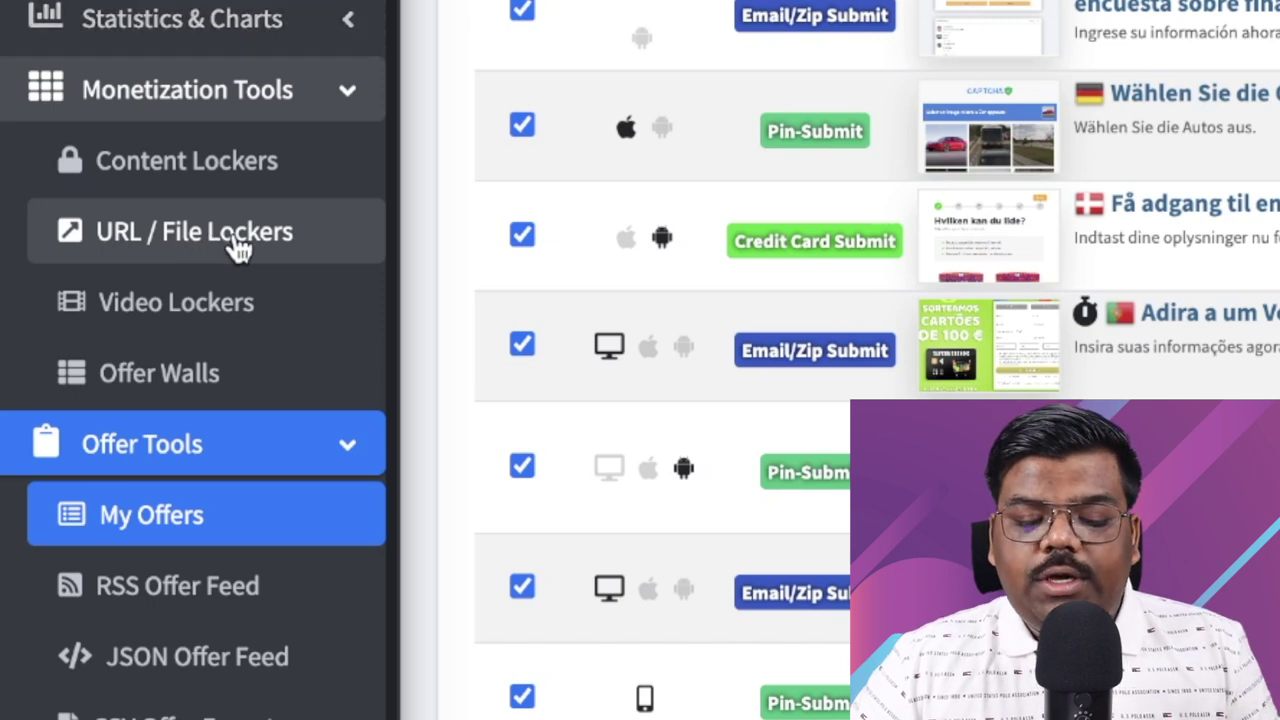
# Step: Create a new CPAGrip URL locker and locate its Locked URL setting
pyautogui.click(236, 243)
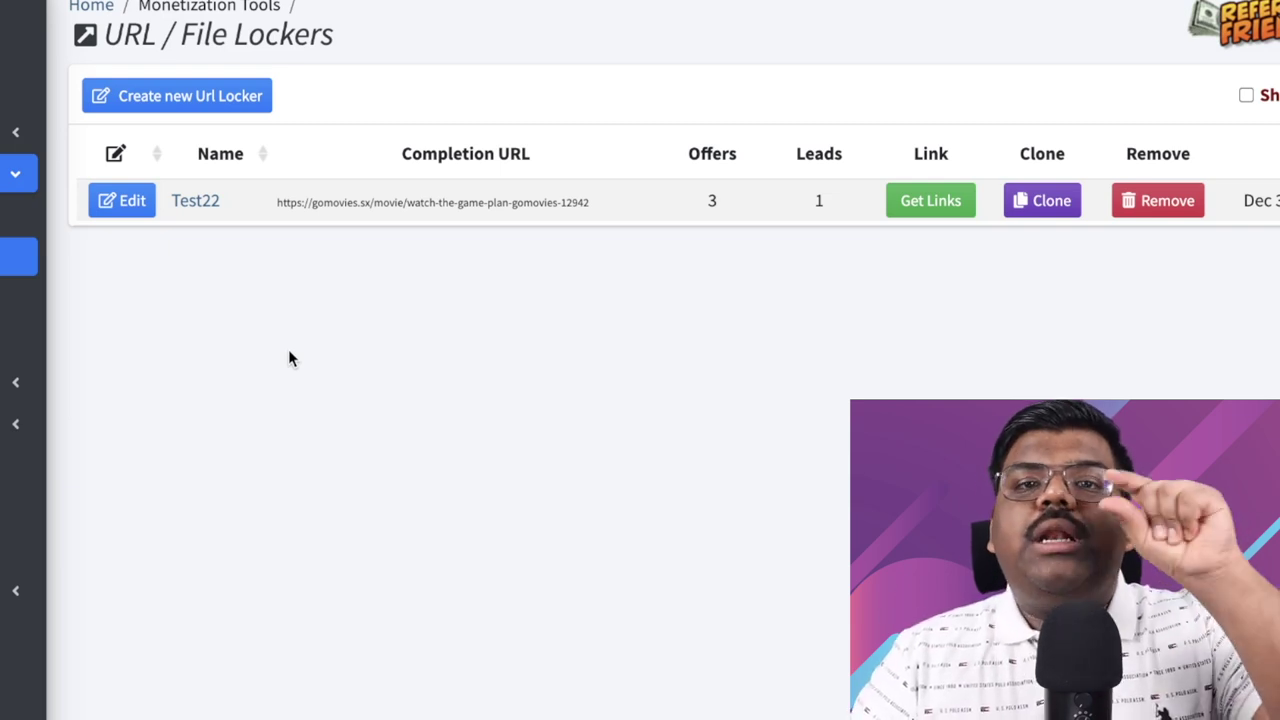
pyautogui.click(178, 100)
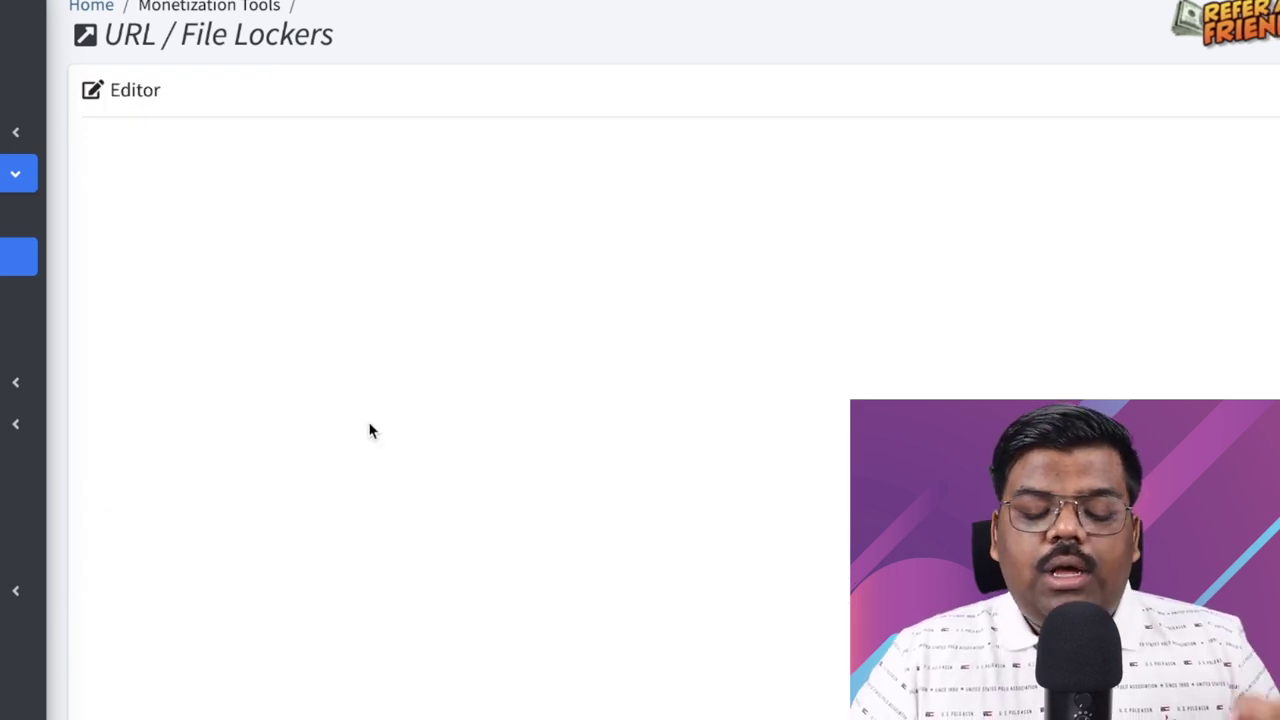
pyautogui.scroll(-2, 190, 390)
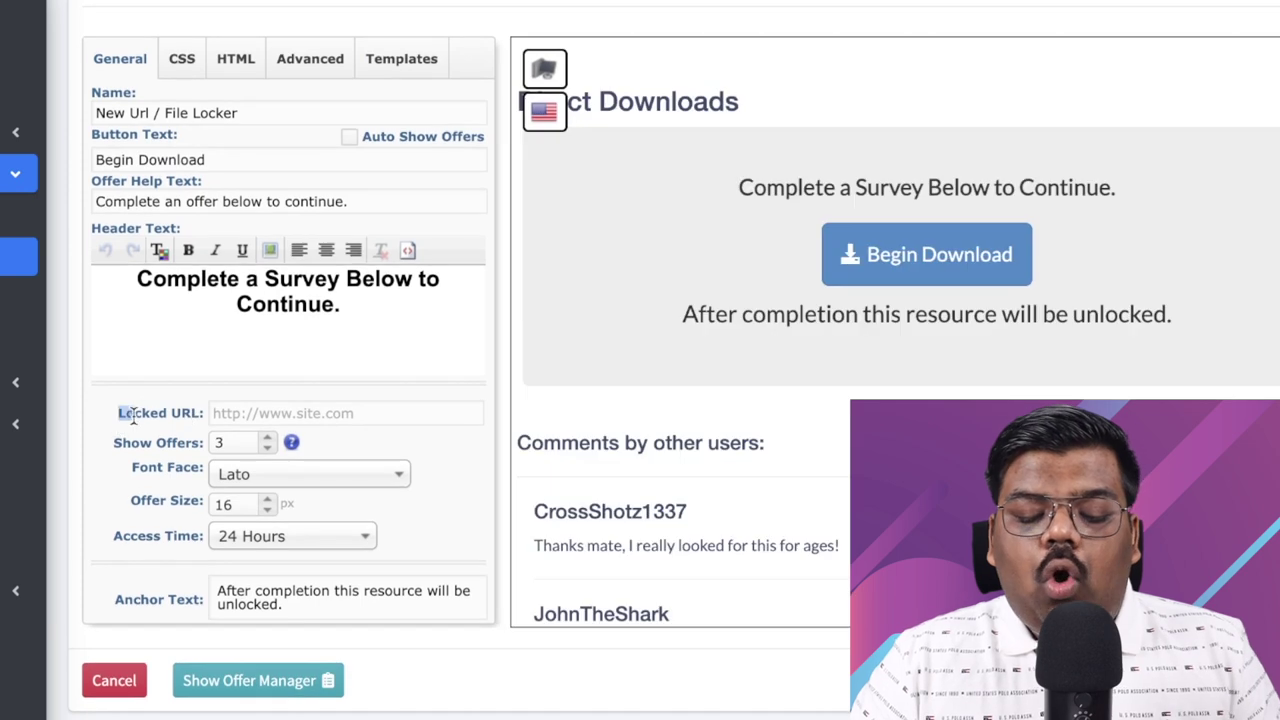
pyautogui.moveTo(131, 418); pyautogui.dragTo(181, 413)
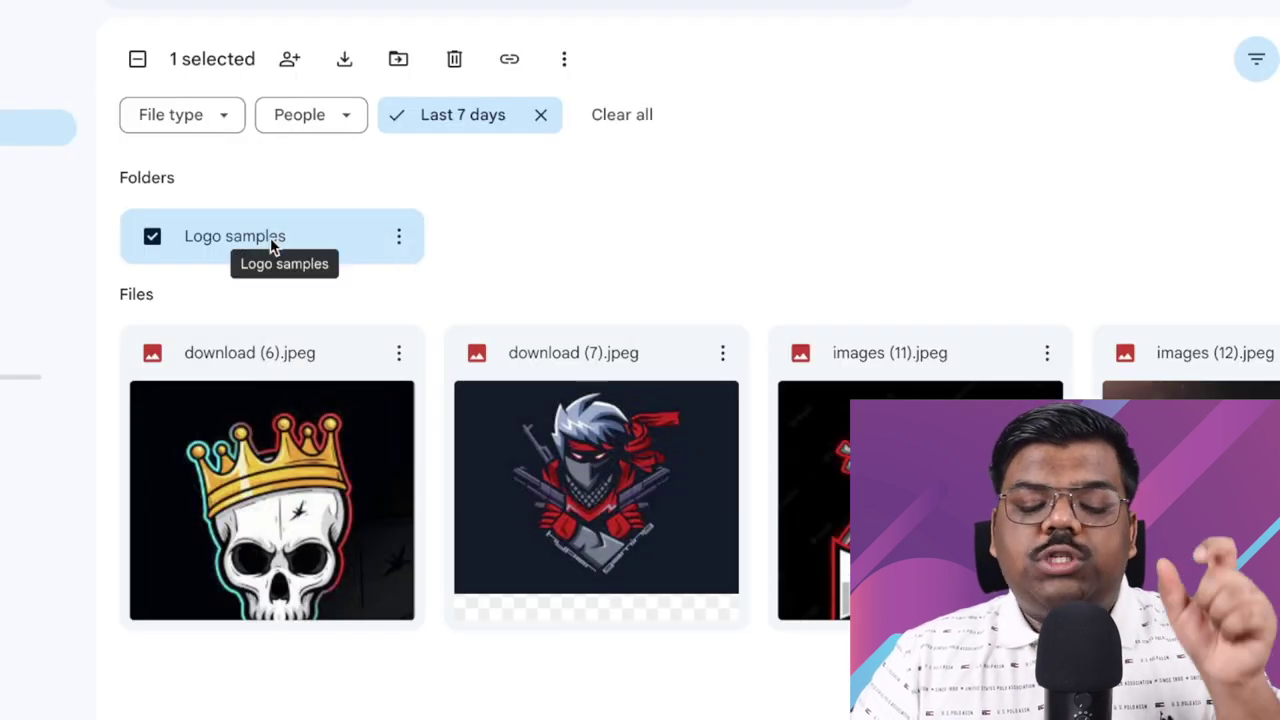
# Step: Copy a share link to the Logo samples Drive folder
pyautogui.rightClick(270, 237)
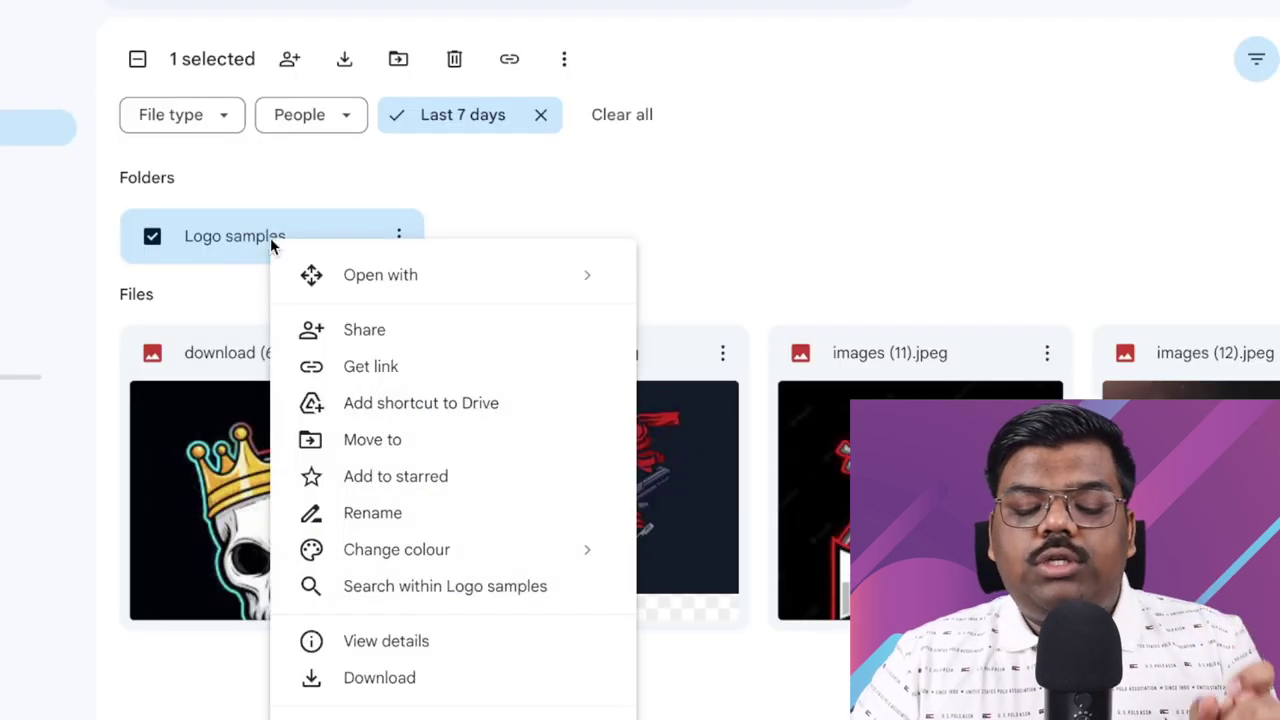
pyautogui.click(385, 368)
pyautogui.click(451, 585)
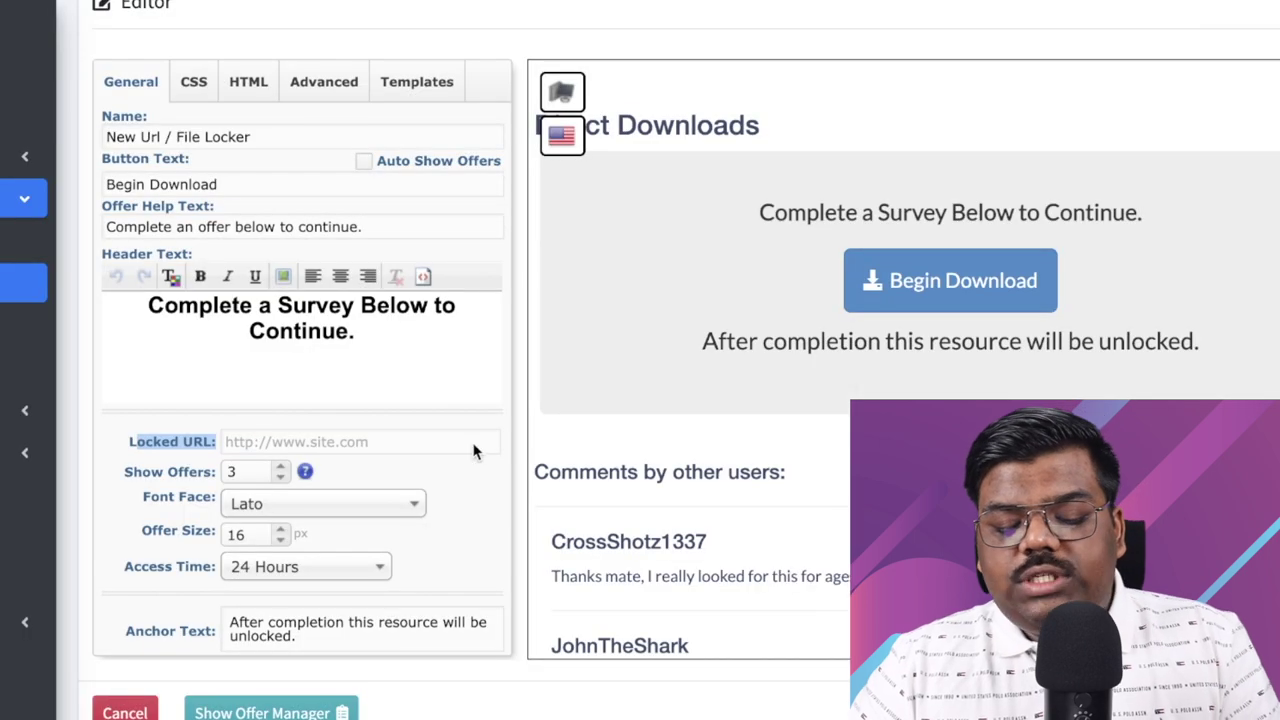
# Step: Paste the Drive folder link as the Locked URL and apply the Human Verification template
pyautogui.click(349, 442)
pyautogui.hotkey('ctrl', 'v')
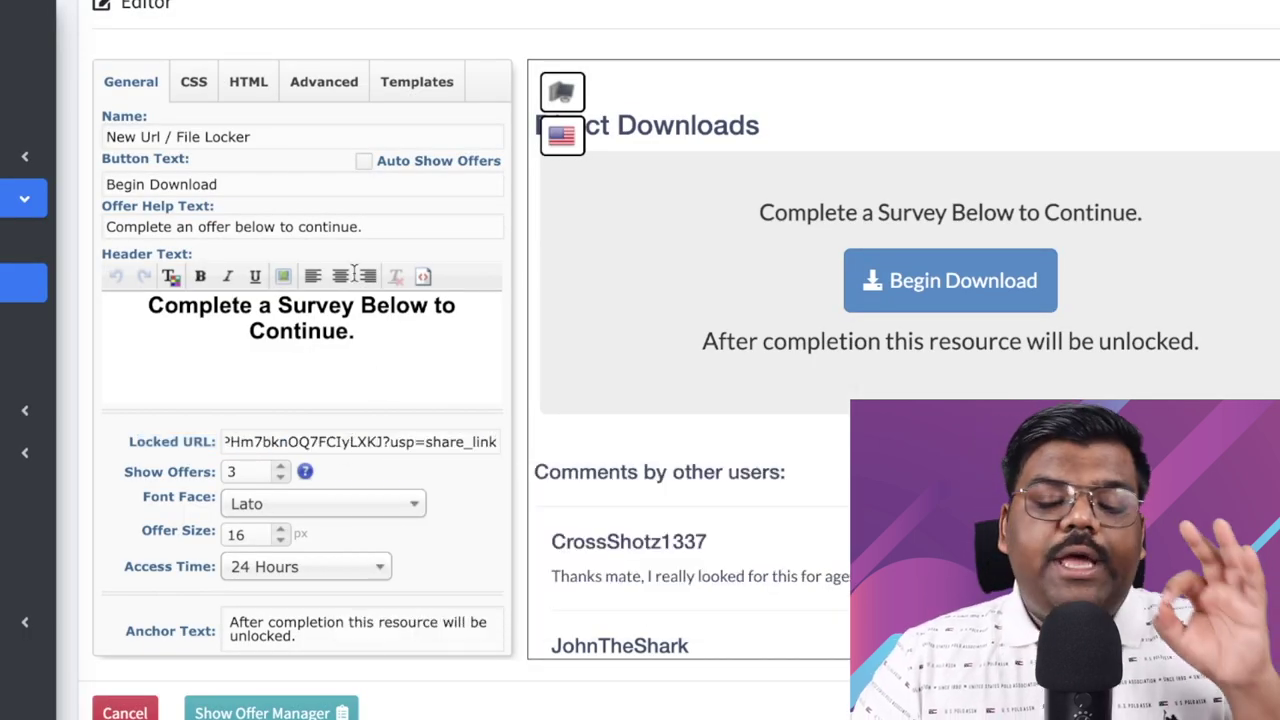
pyautogui.click(417, 82)
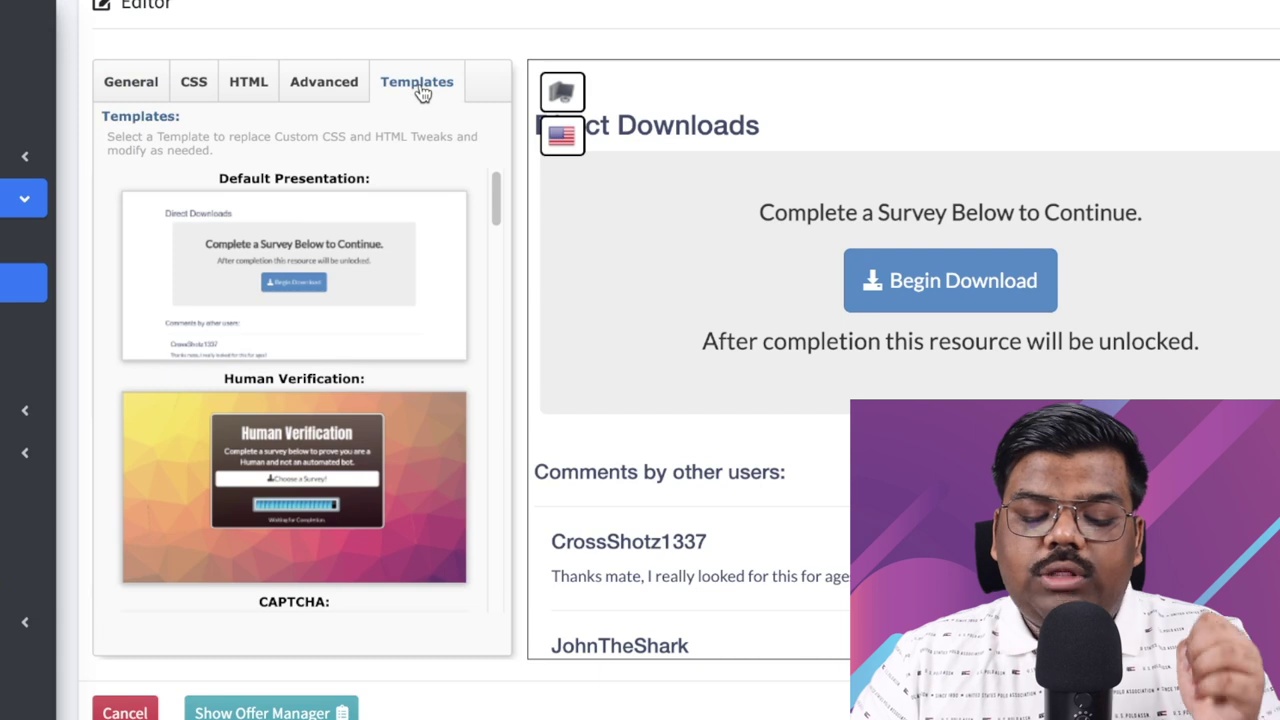
pyautogui.scroll(-2, 428, 200)
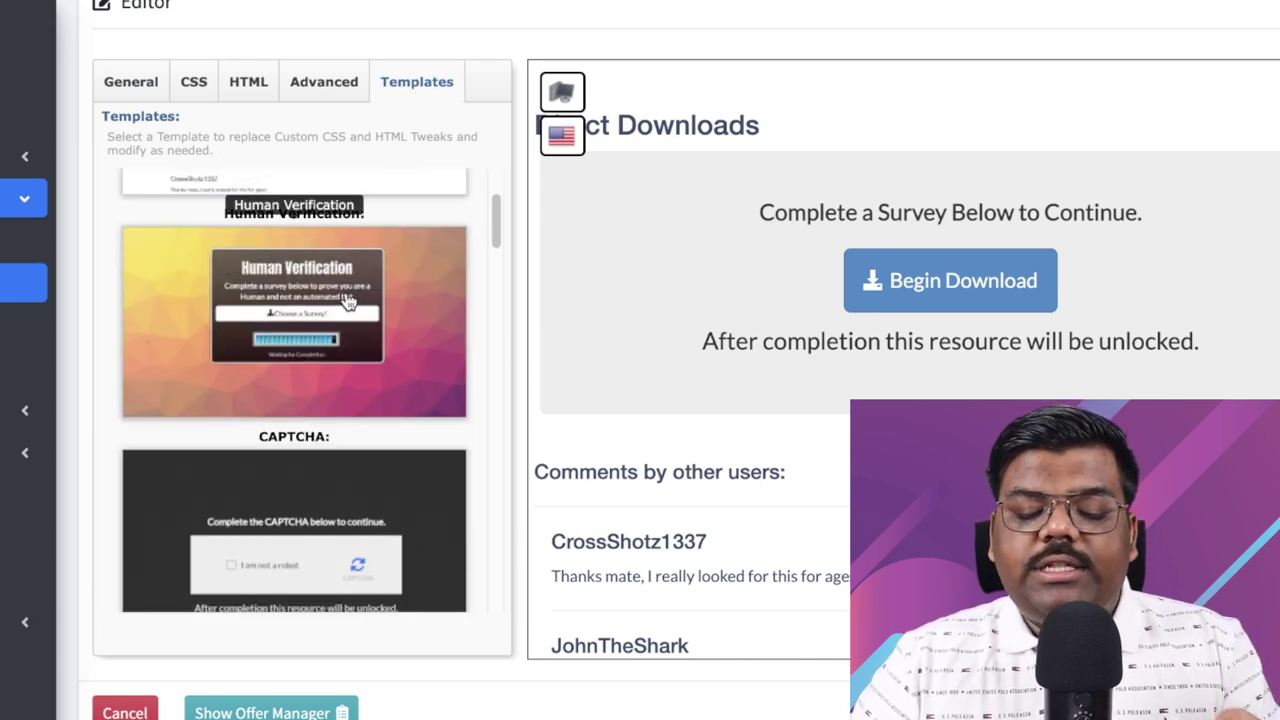
pyautogui.click(347, 302)
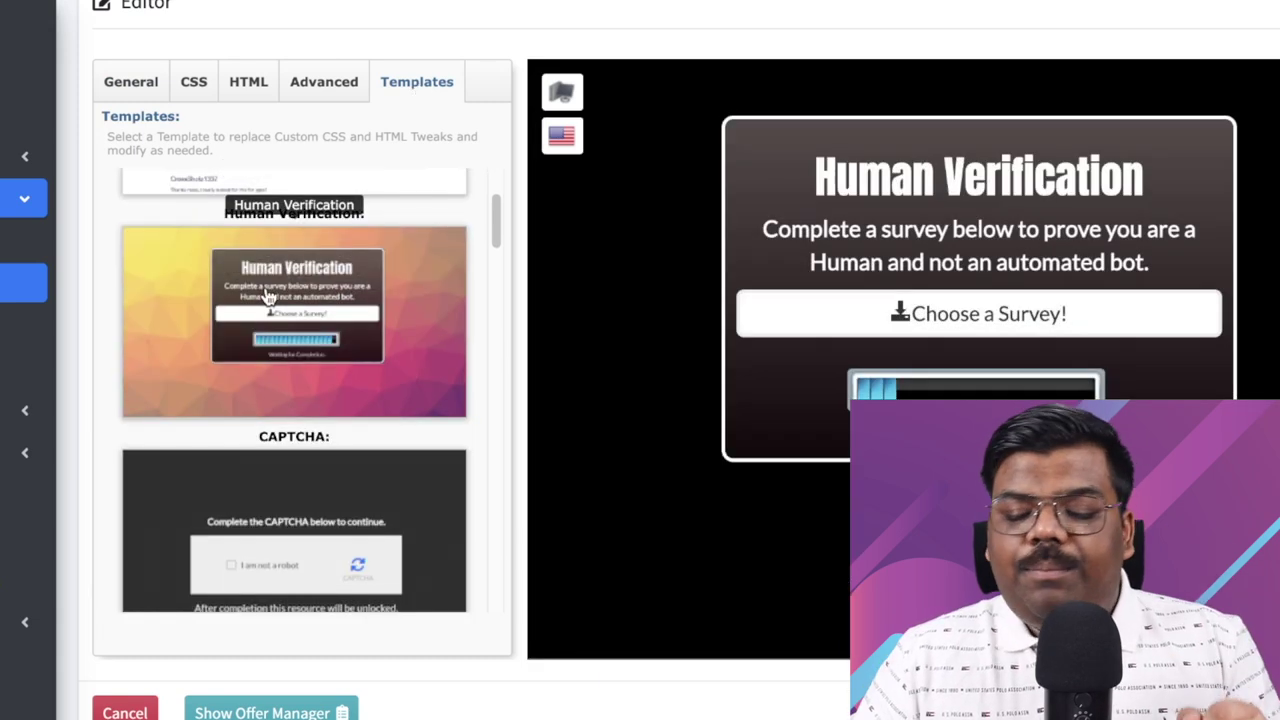
pyautogui.scroll(1, 228, 177)
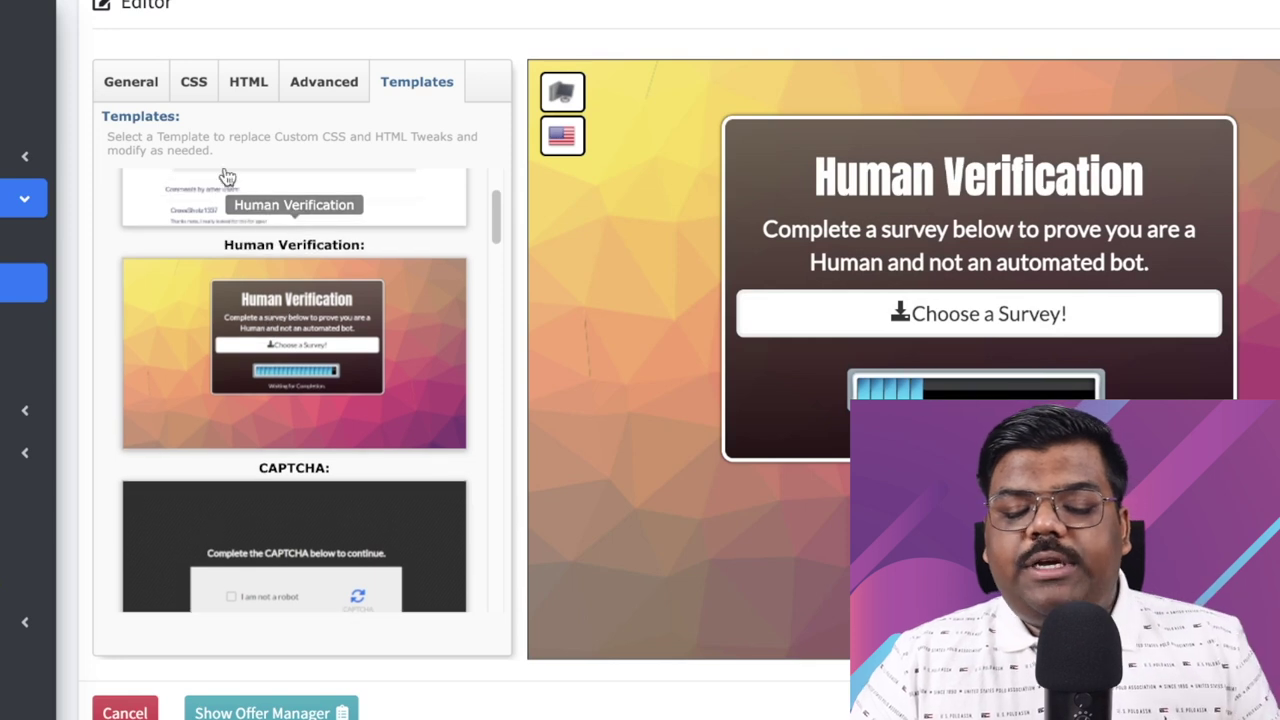
pyautogui.click(145, 88)
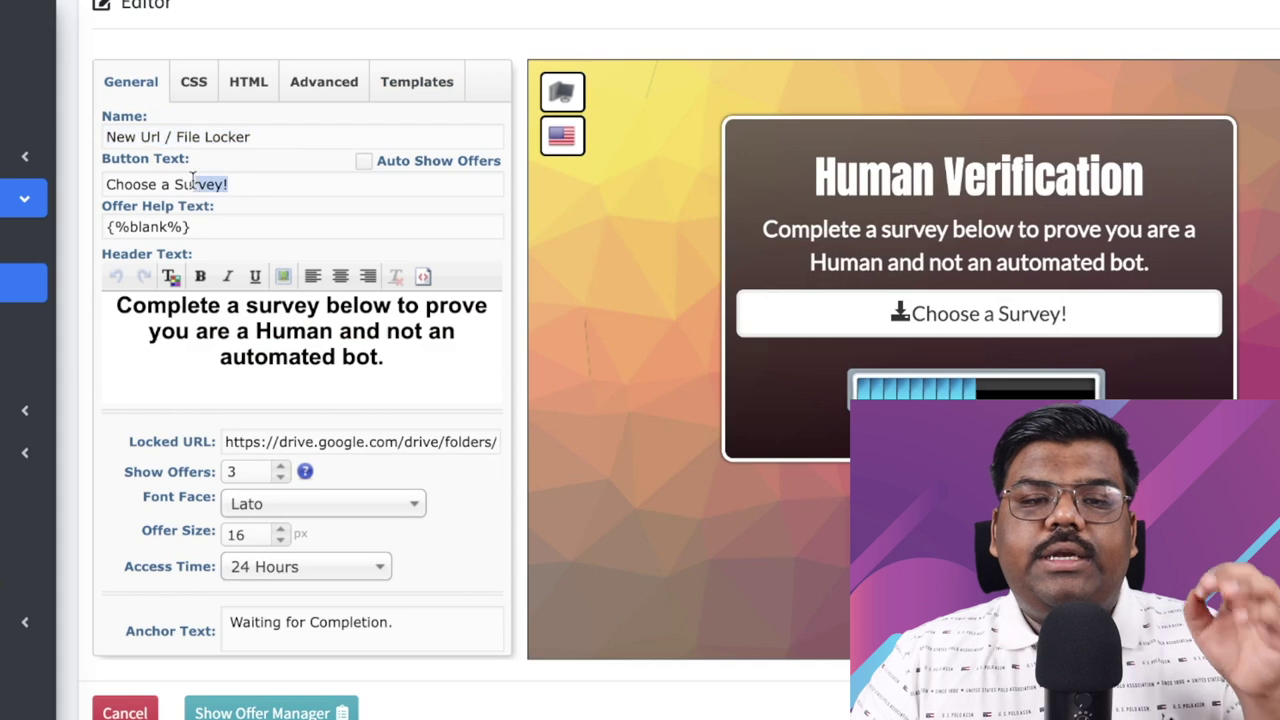
# Step: Rename the locker to Test123 and review its settings
pyautogui.click(187, 128)
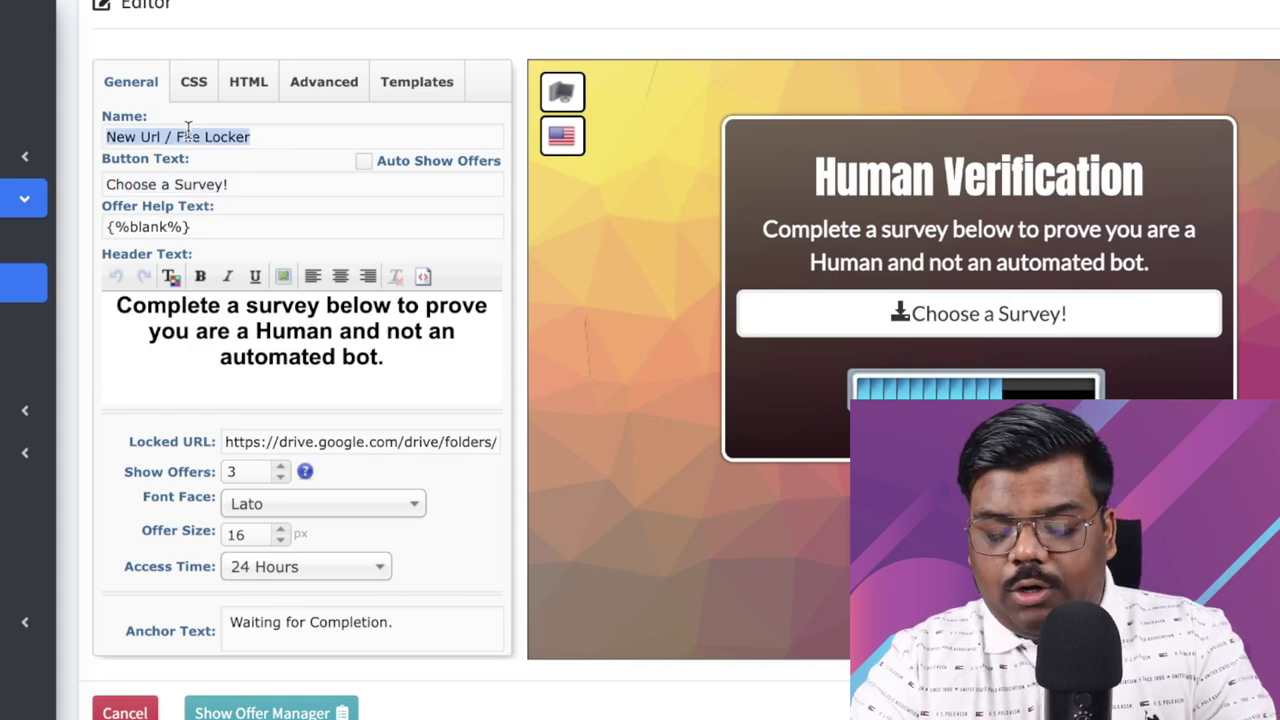
pyautogui.write('Test123')
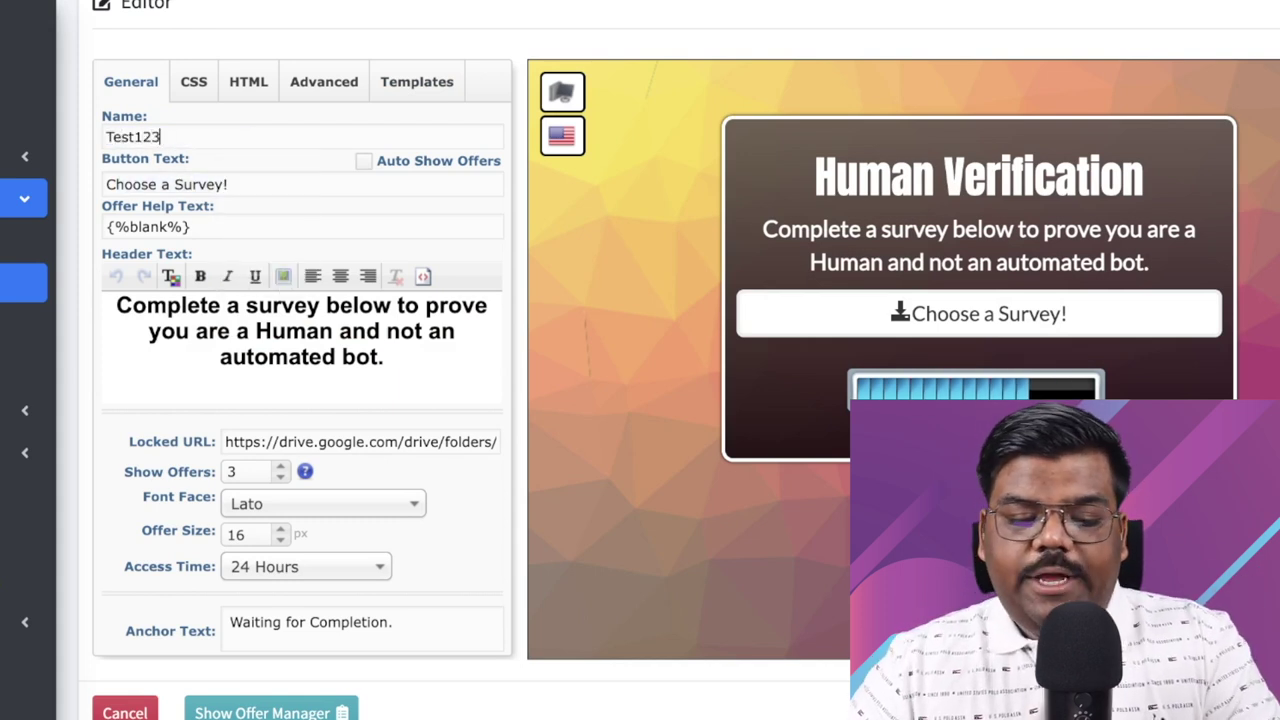
pyautogui.scroll(2, 101, 268)
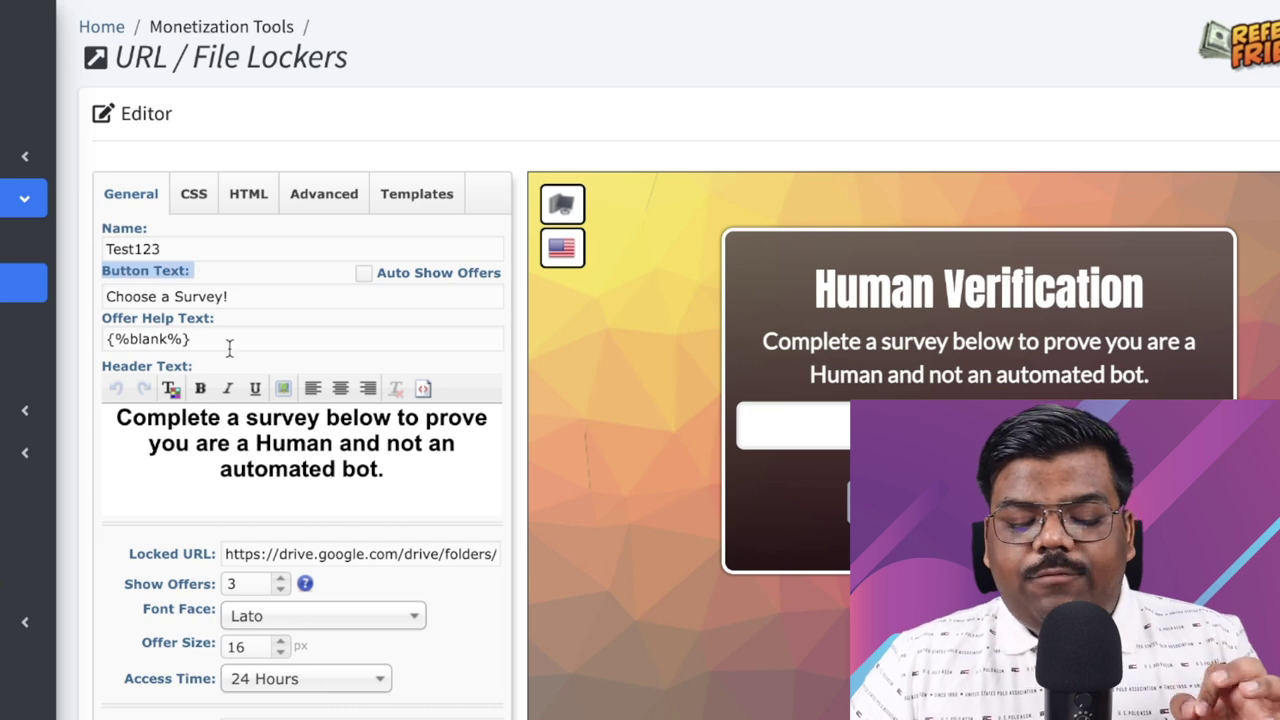
pyautogui.scroll(-2, 229, 347)
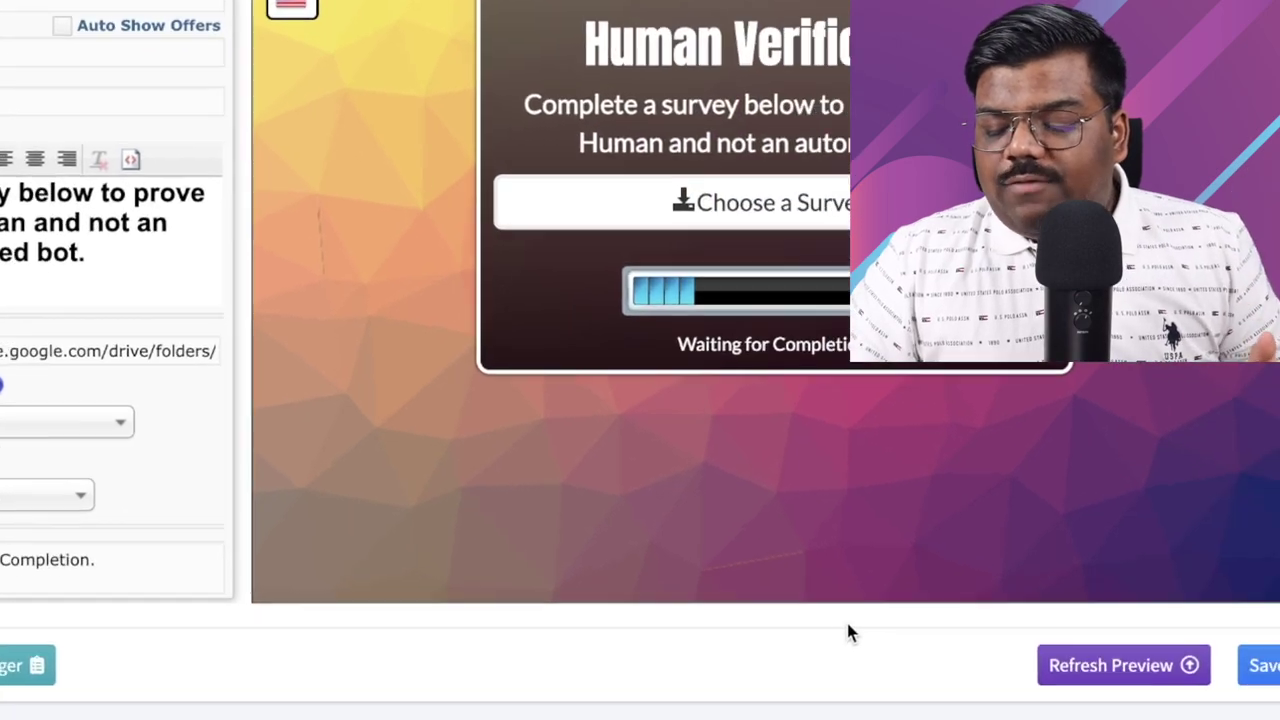
# Step: Save the Test123 locker, generate its links, and select the optilinklock.com/1414457 URL
pyautogui.click(1225, 655)
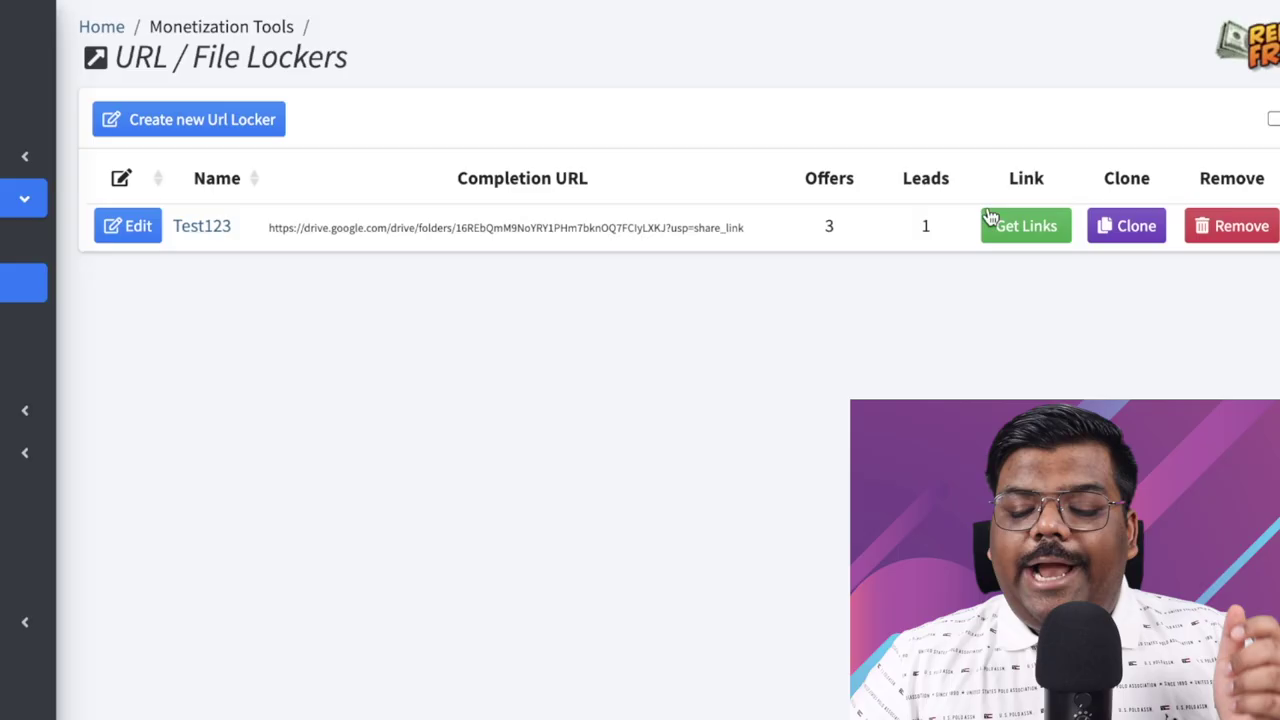
pyautogui.click(1028, 226)
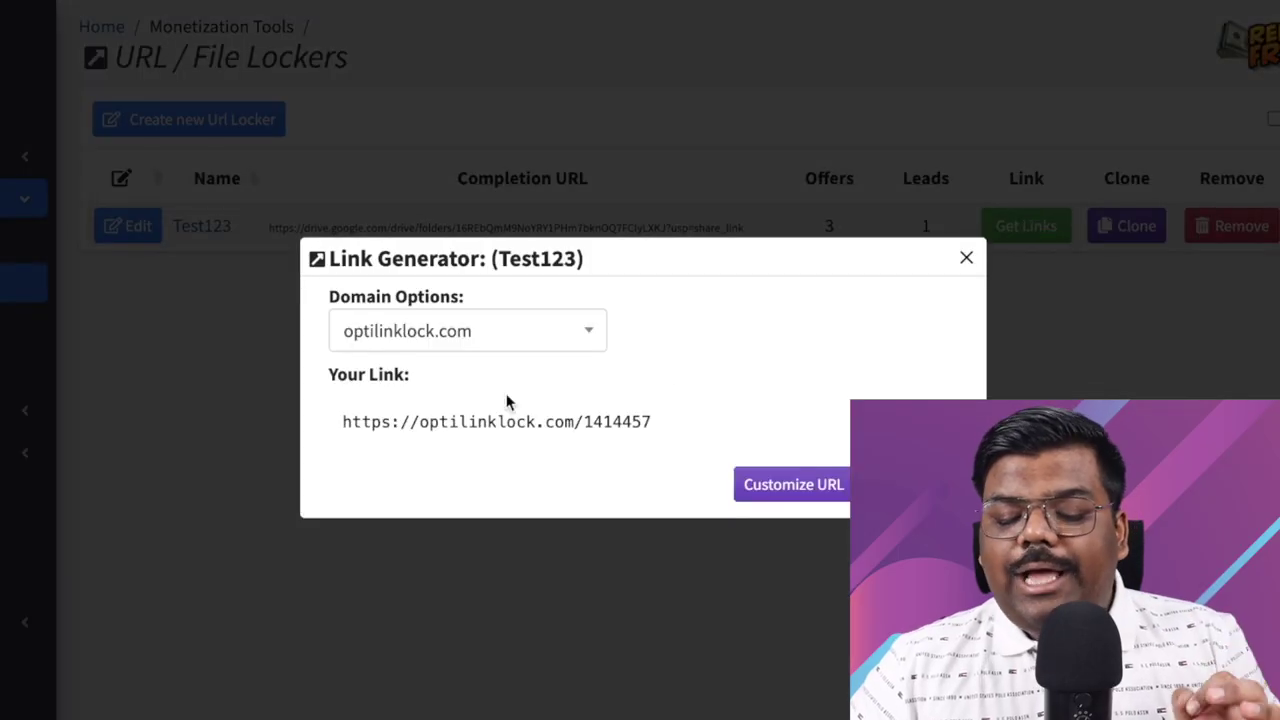
pyautogui.moveTo(343, 424); pyautogui.dragTo(515, 448)
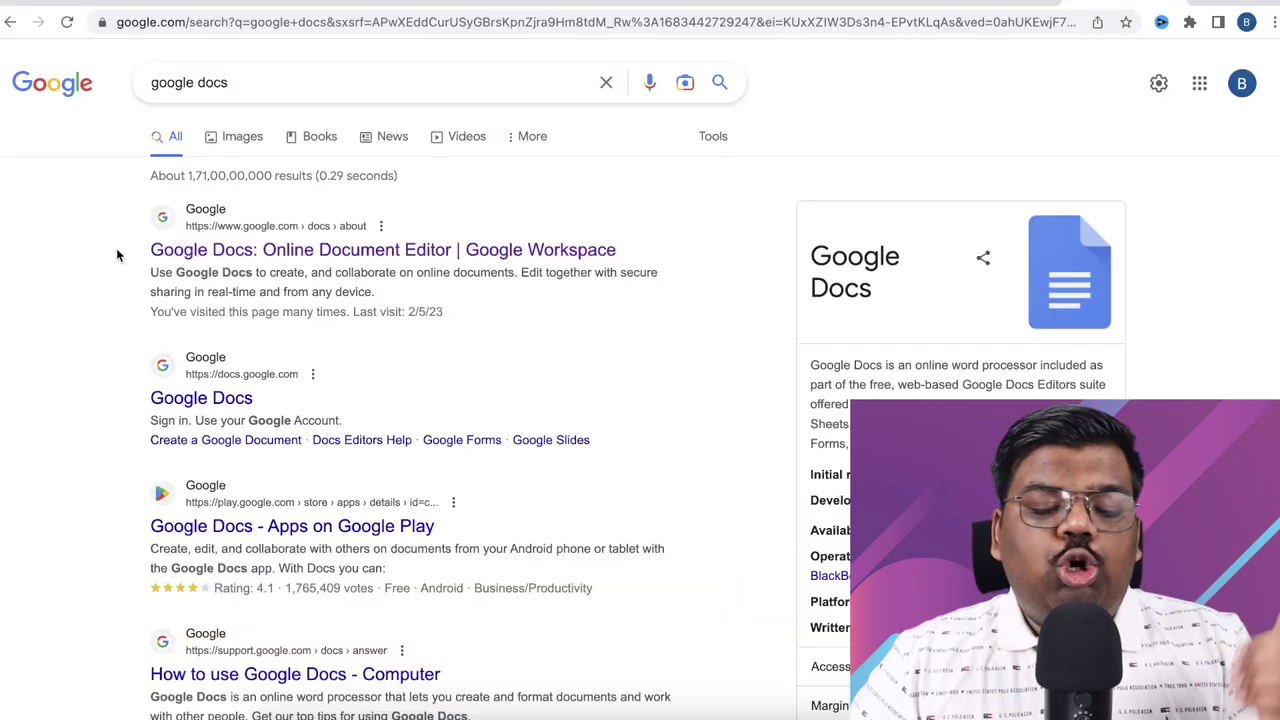
# Step: Create a blank Google Docs document and type 'Click here to access the logo Samples'
pyautogui.click(190, 250)
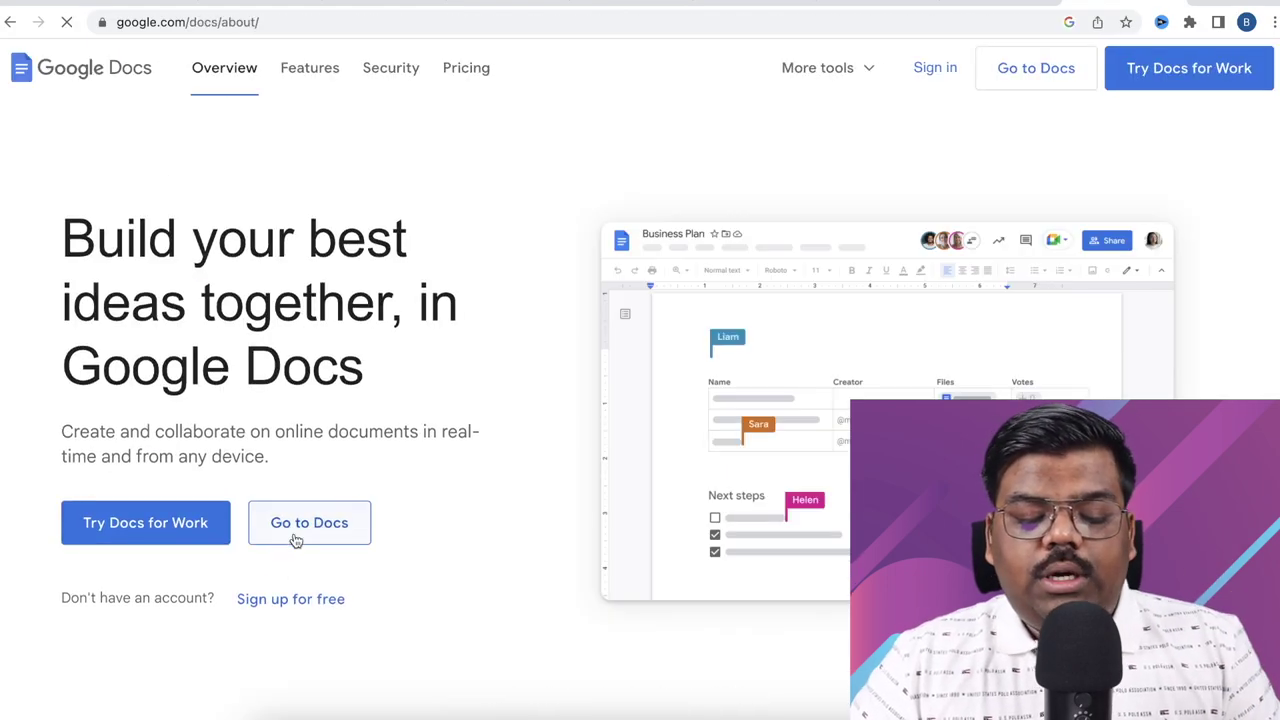
pyautogui.click(300, 535)
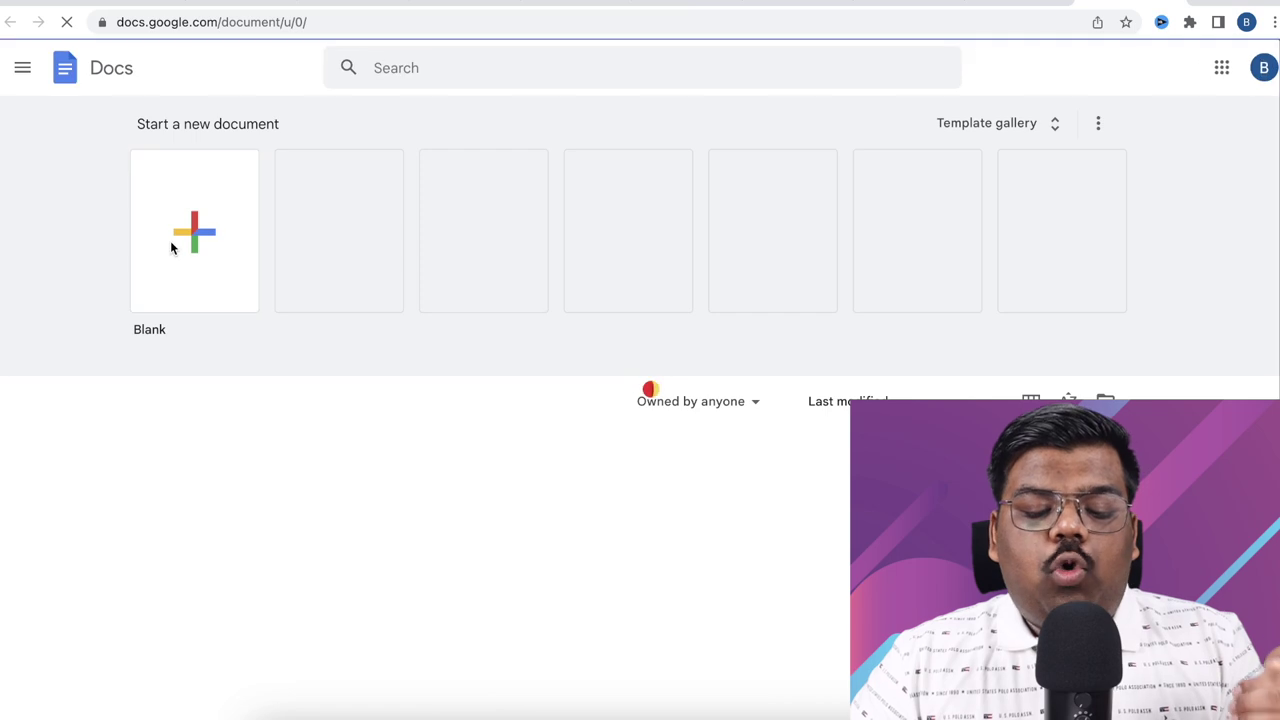
pyautogui.click(196, 236)
pyautogui.write('Ci')
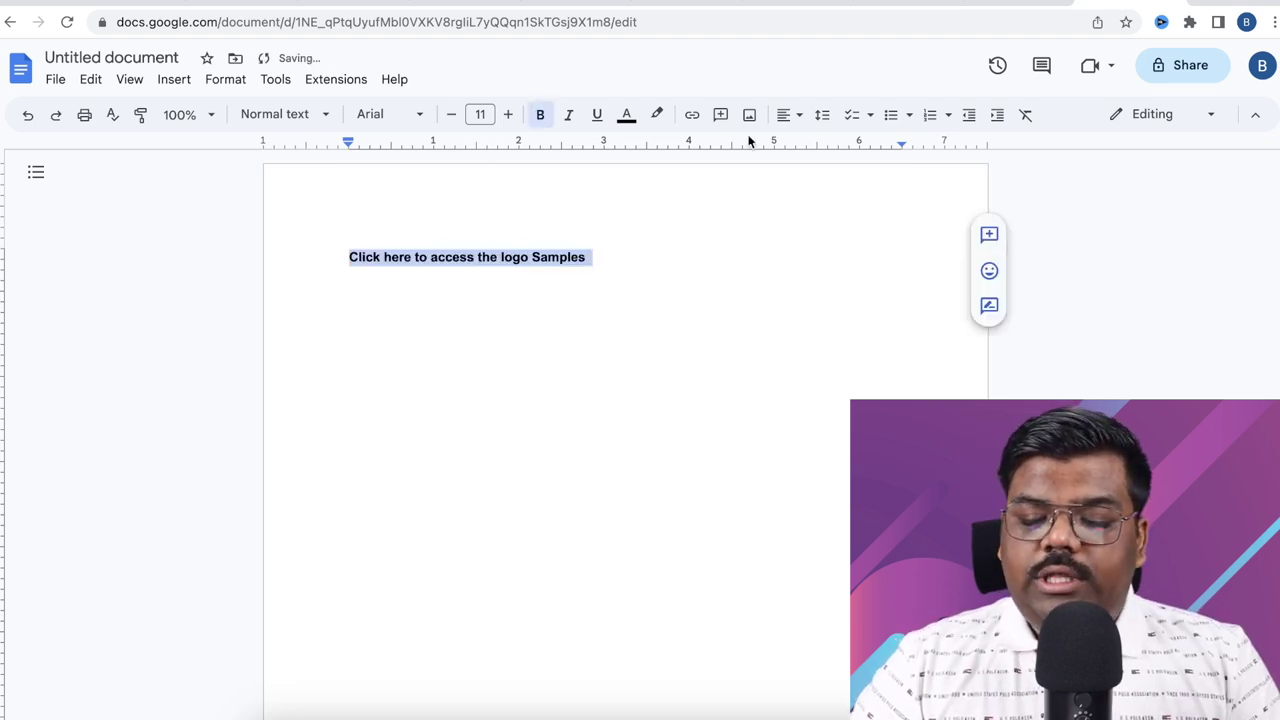
# Step: Centre the heading, enlarge it to size 23, and add 'Click here' beneath it
pyautogui.click(788, 113)
pyautogui.click(815, 147)
pyautogui.click(754, 257)
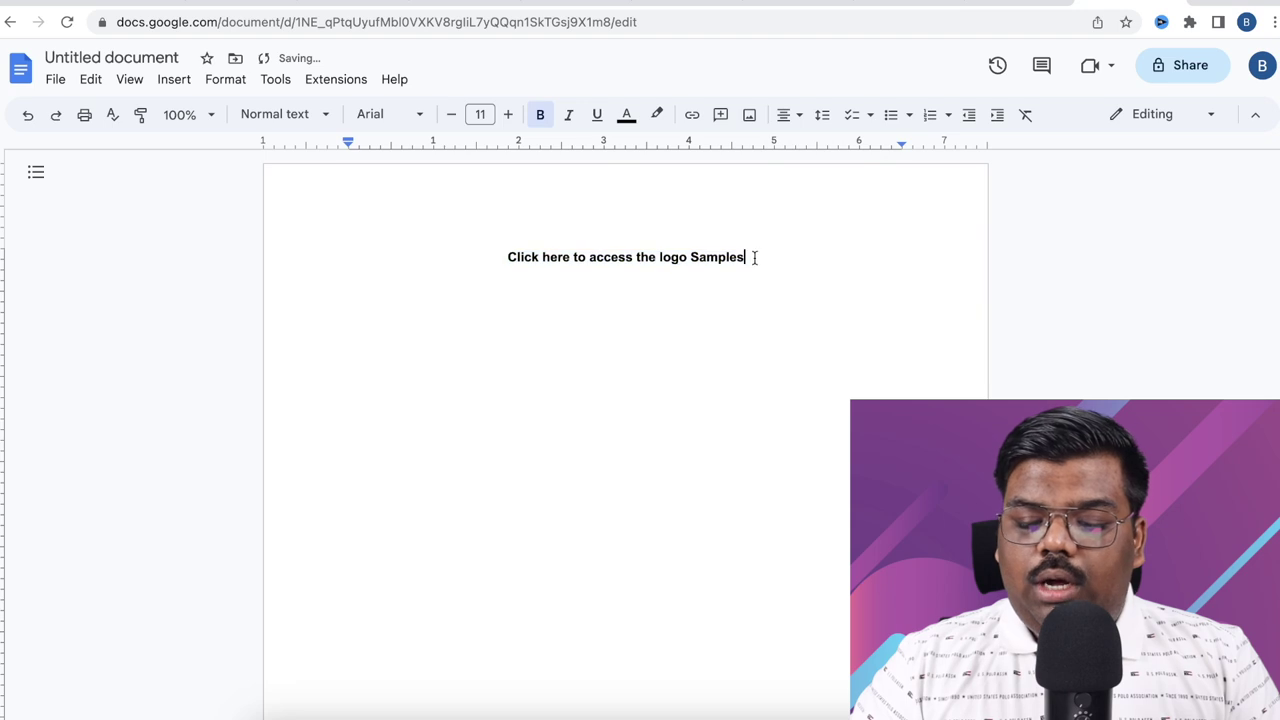
pyautogui.tripleClick(672, 257)
pyautogui.write('Click')
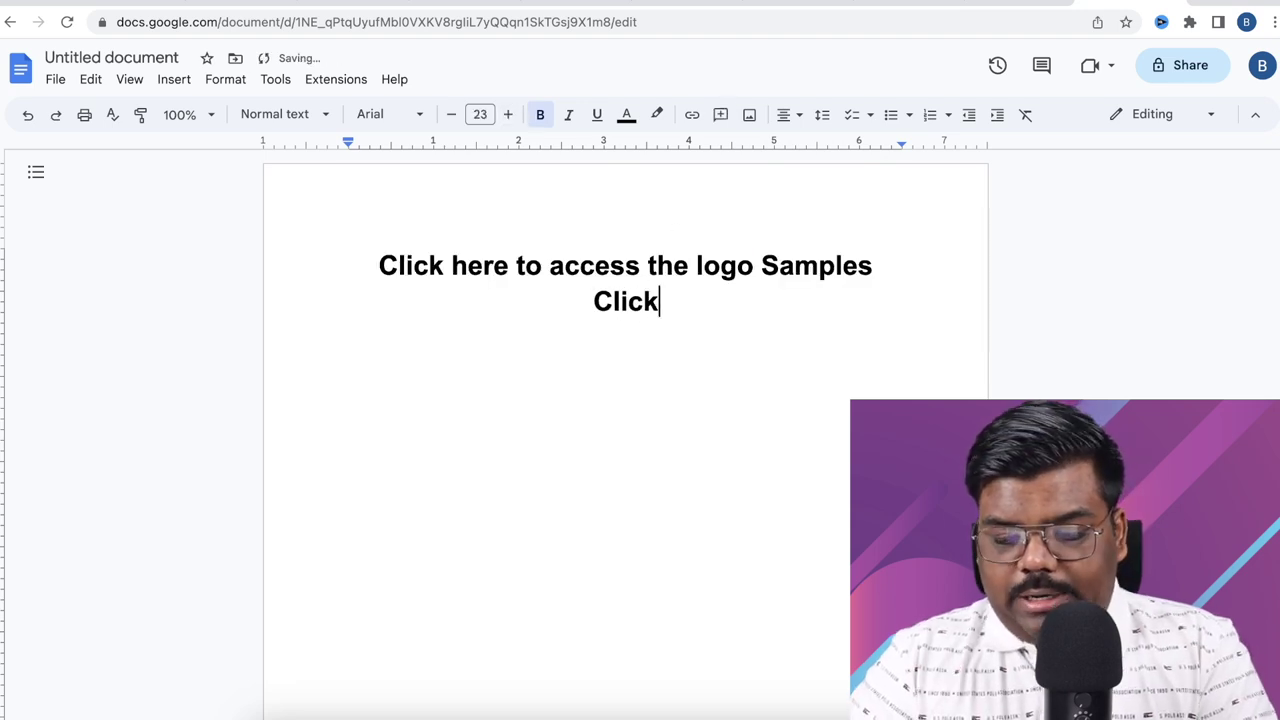
pyautogui.write('here')
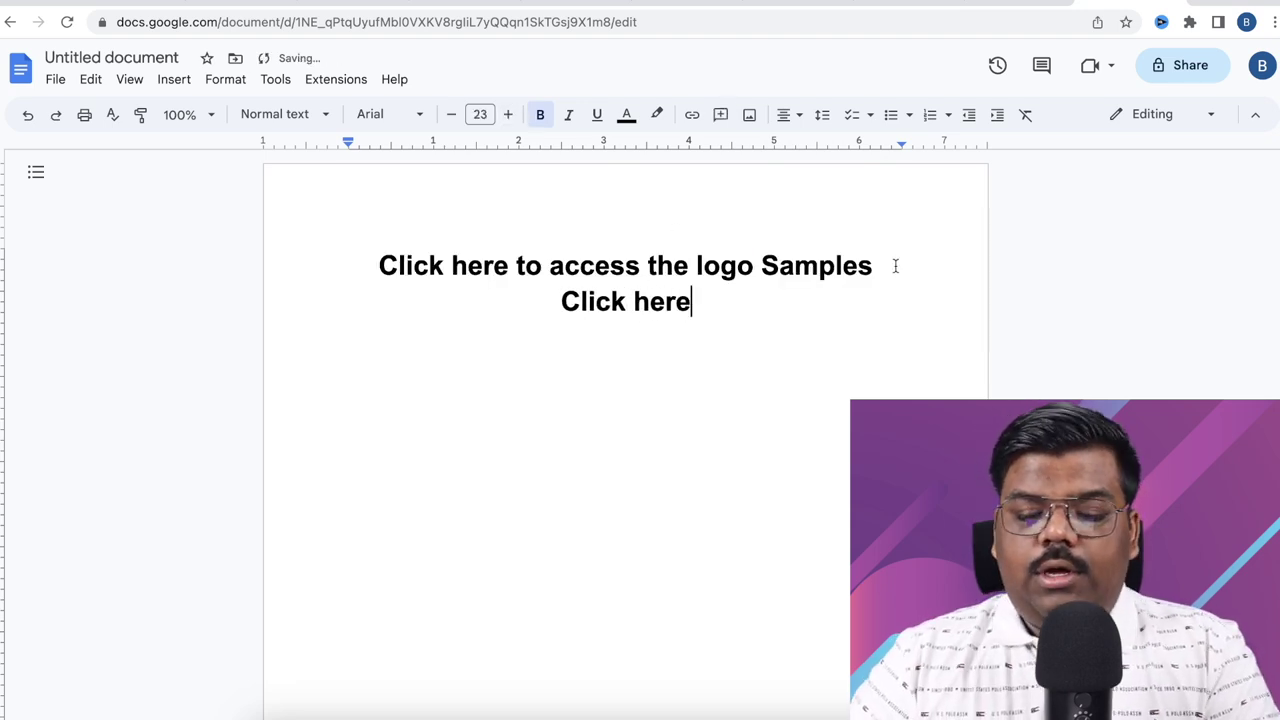
# Step: Hyperlink 'Click here' to the copied optilinklock locker URL
pyautogui.moveTo(692, 305); pyautogui.dragTo(573, 311)
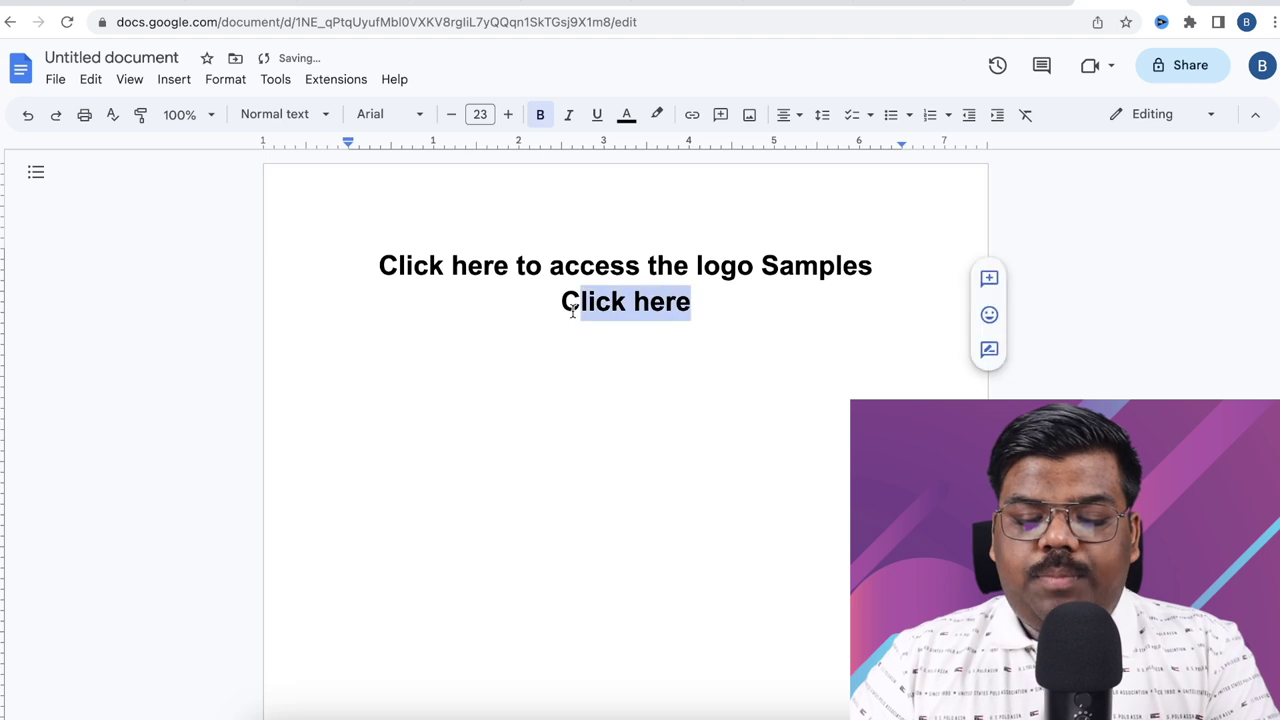
pyautogui.click(692, 115)
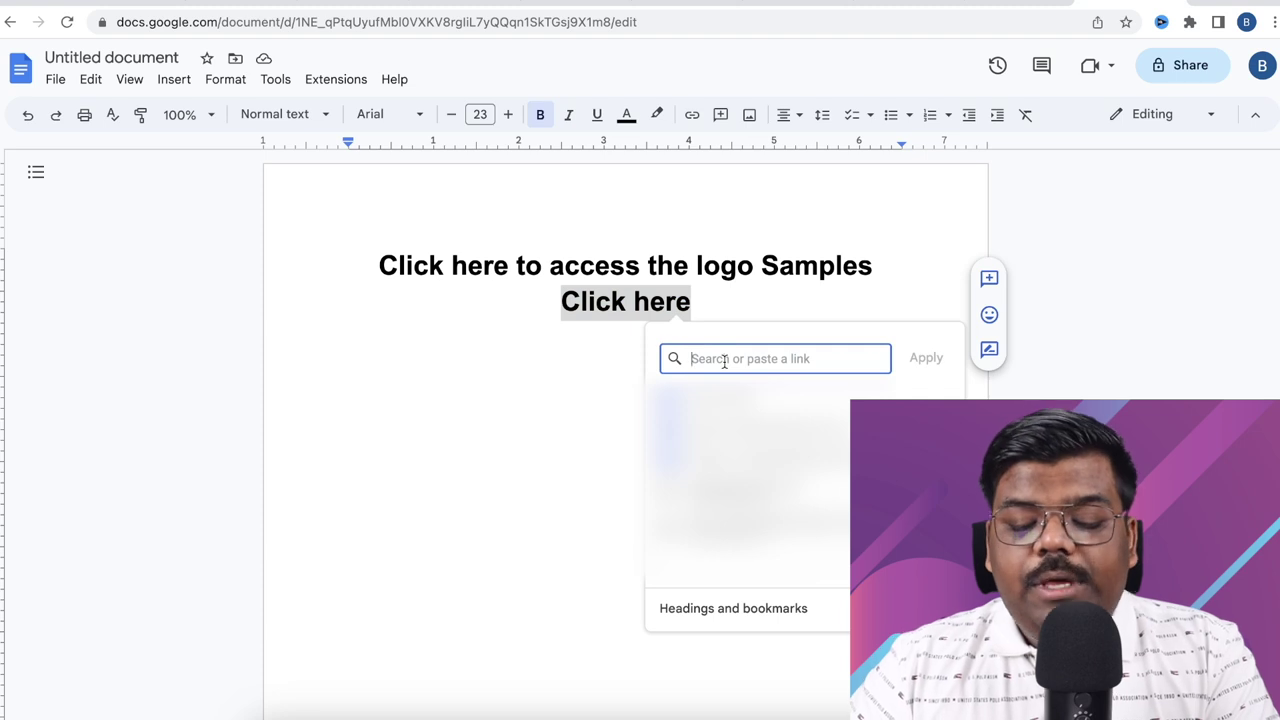
pyautogui.hotkey('ctrl', 'v')
pyautogui.click(926, 358)
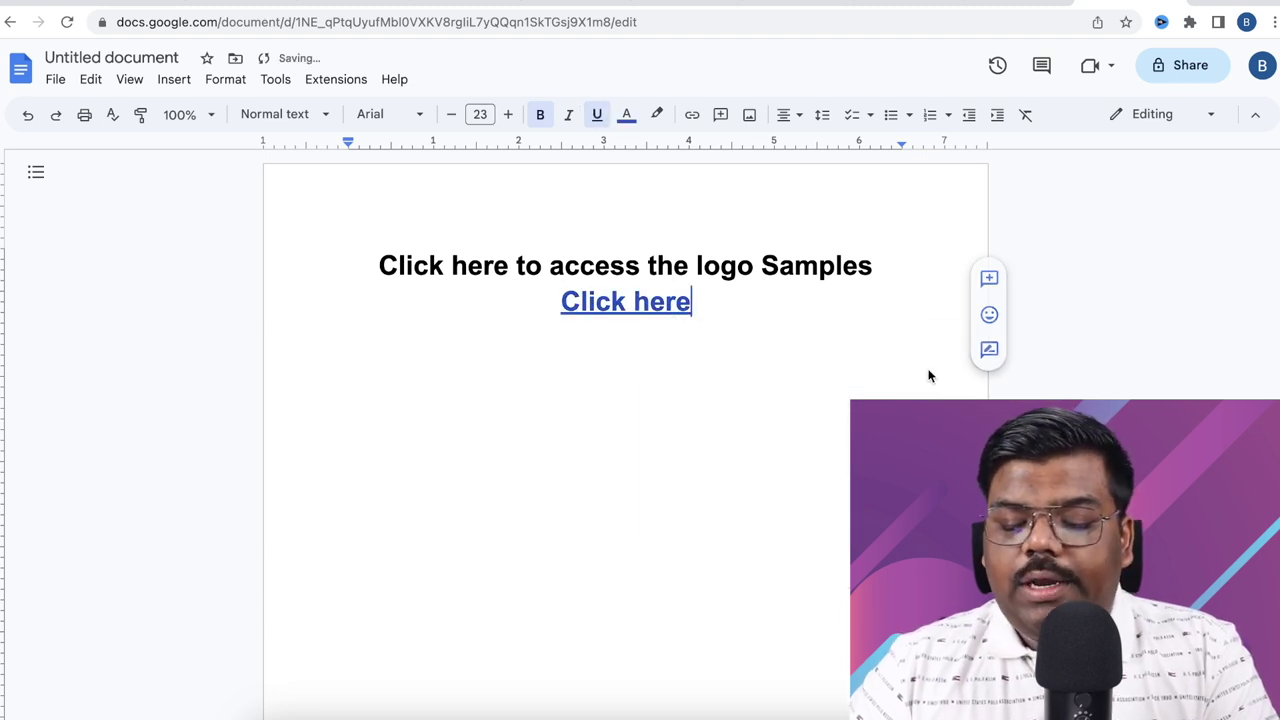
# Step: Download the document as a PDF and follow its Click here link to test it
pyautogui.click(57, 82)
pyautogui.moveTo(101, 267)
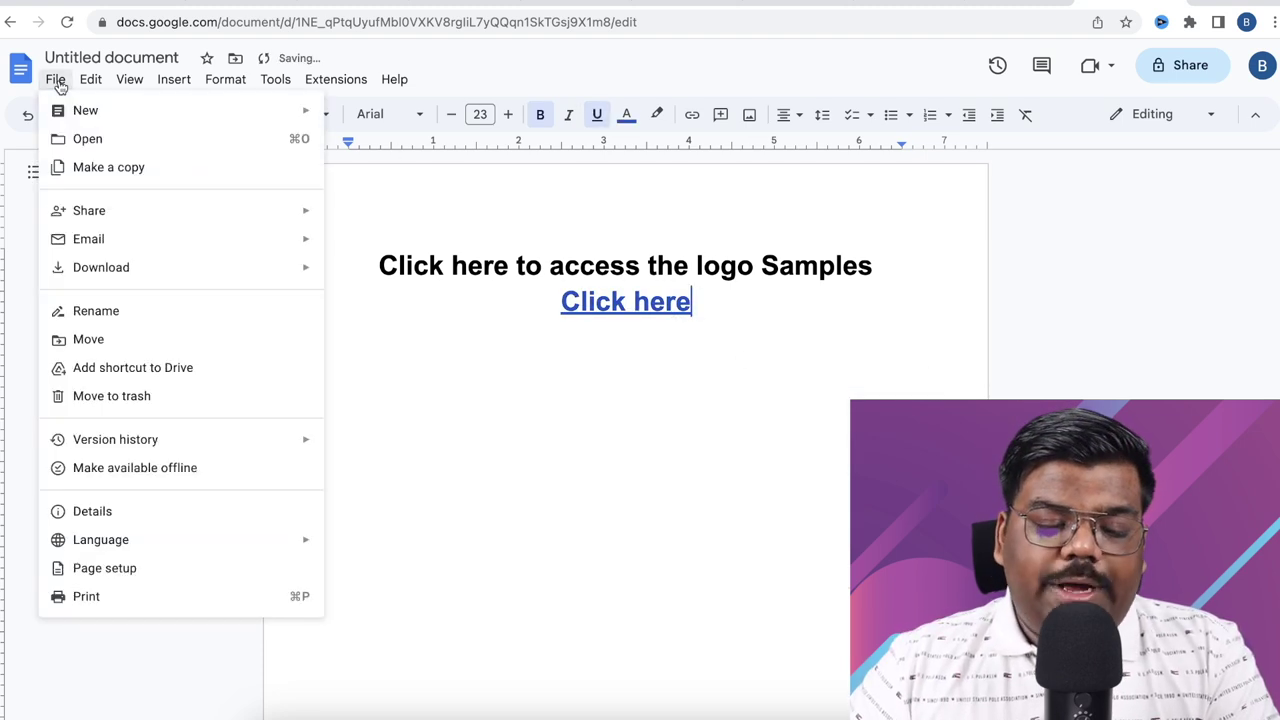
pyautogui.click(398, 358)
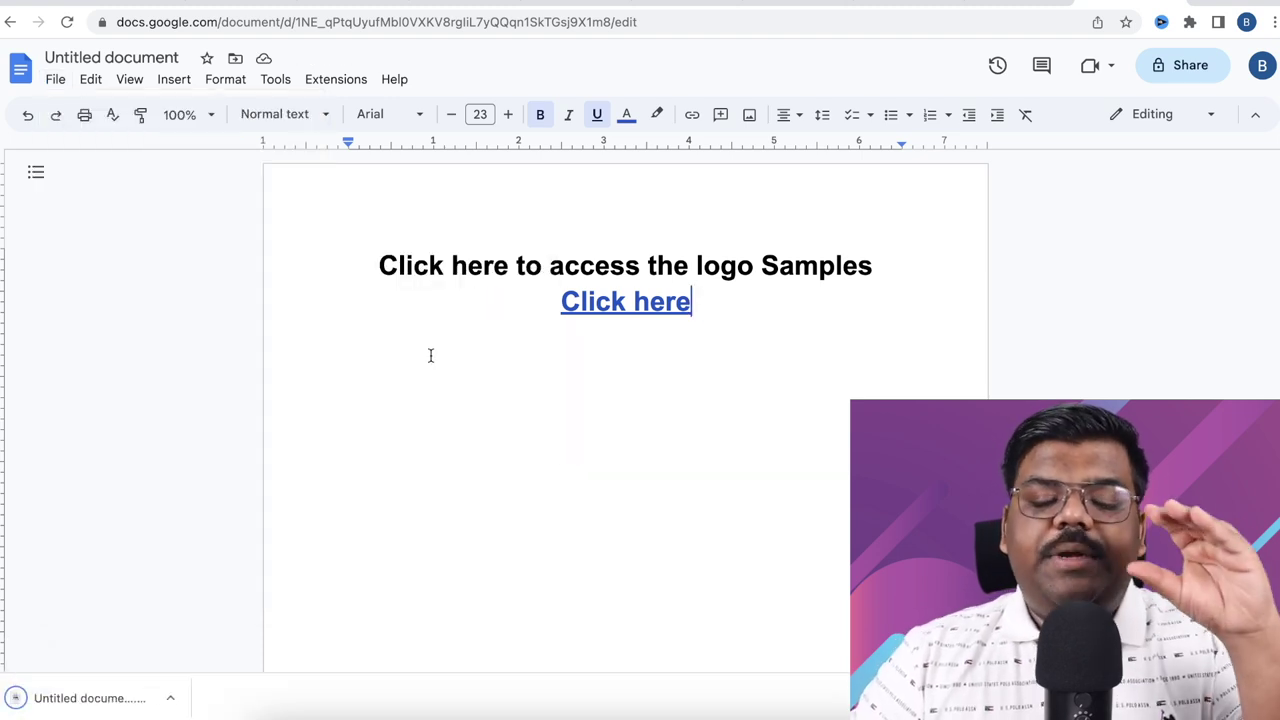
pyautogui.click(114, 690)
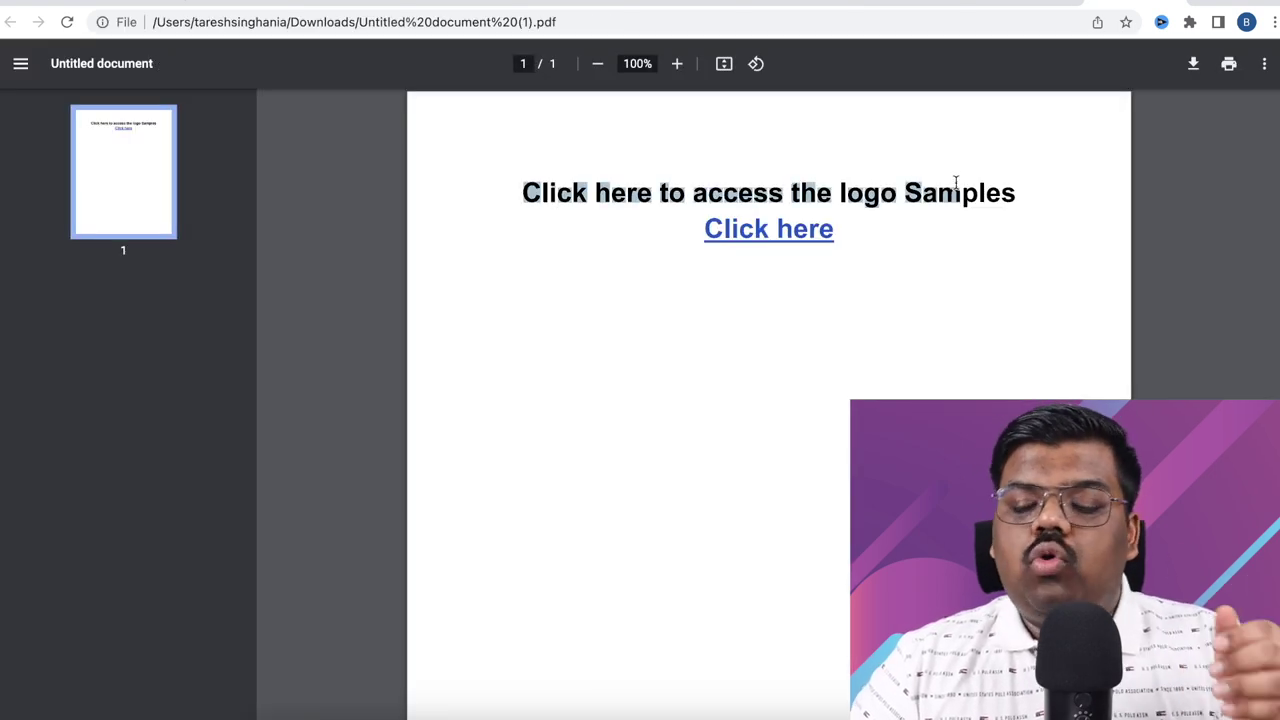
pyautogui.rightClick(797, 240)
pyautogui.click(890, 243)
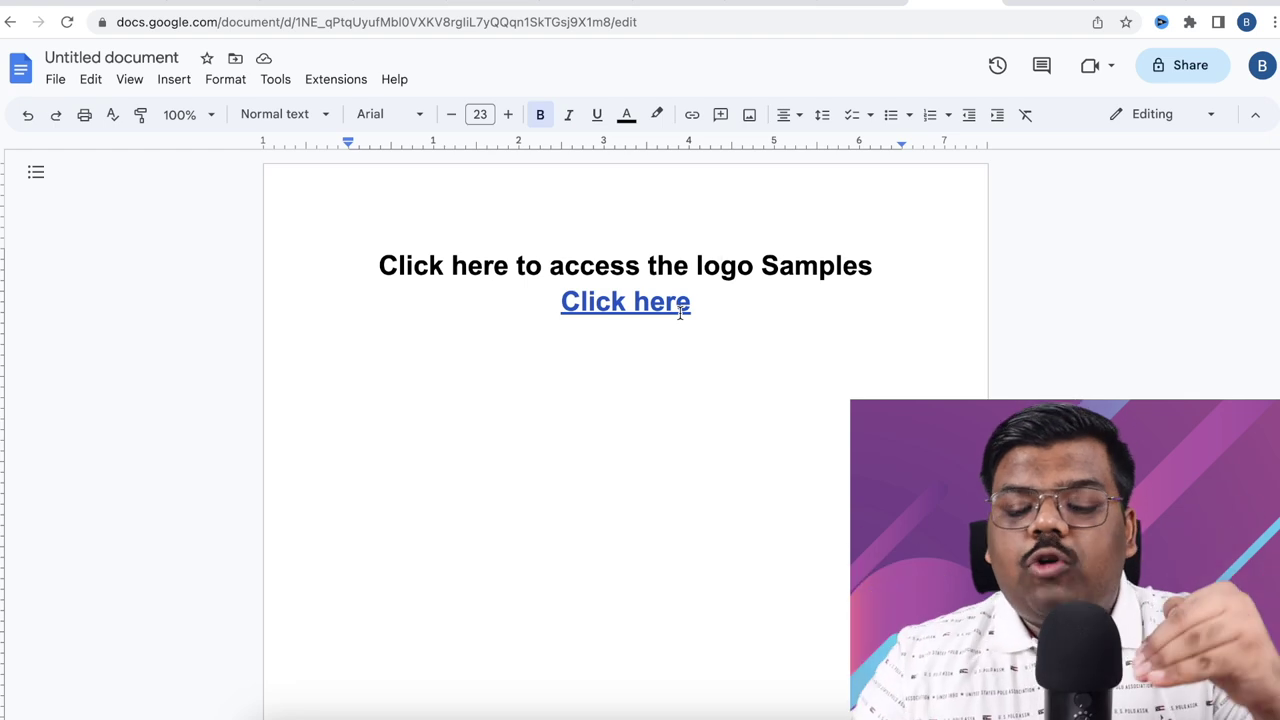
# Step: Open the Freelancer India site from the Google results and scroll down its homepage
pyautogui.moveTo(373, 265); pyautogui.dragTo(640, 327)
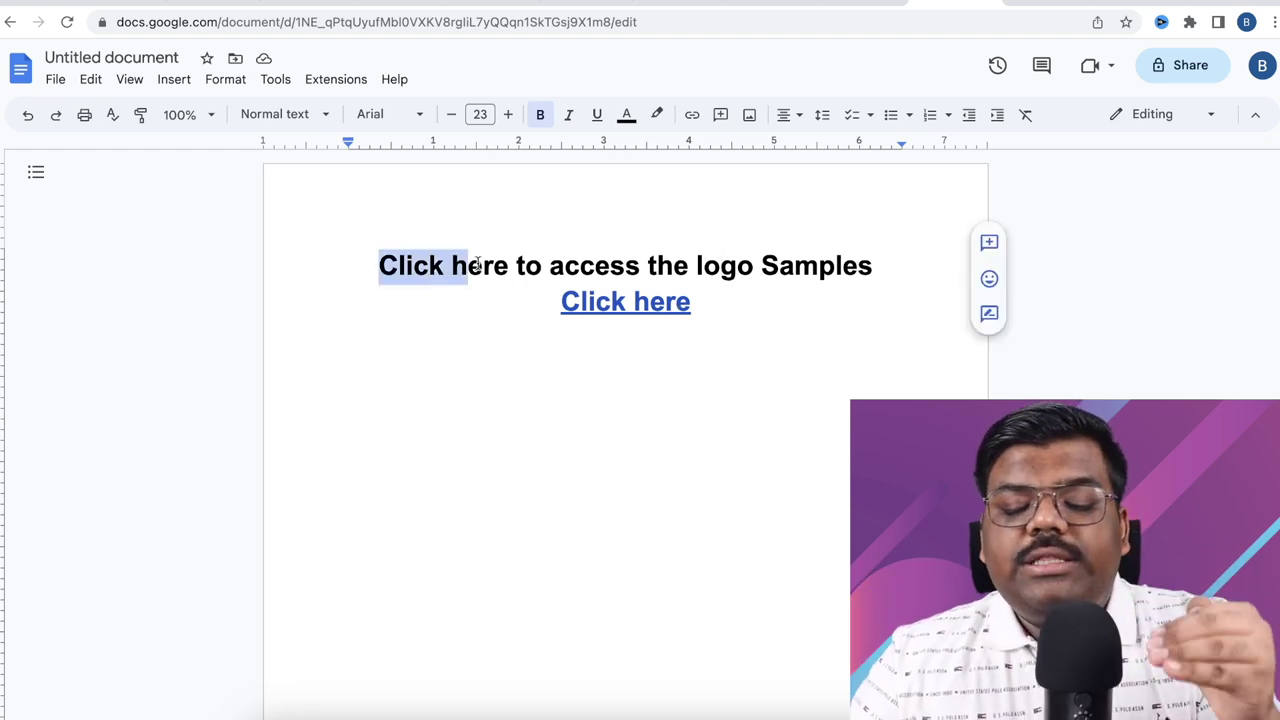
pyautogui.click(721, 267)
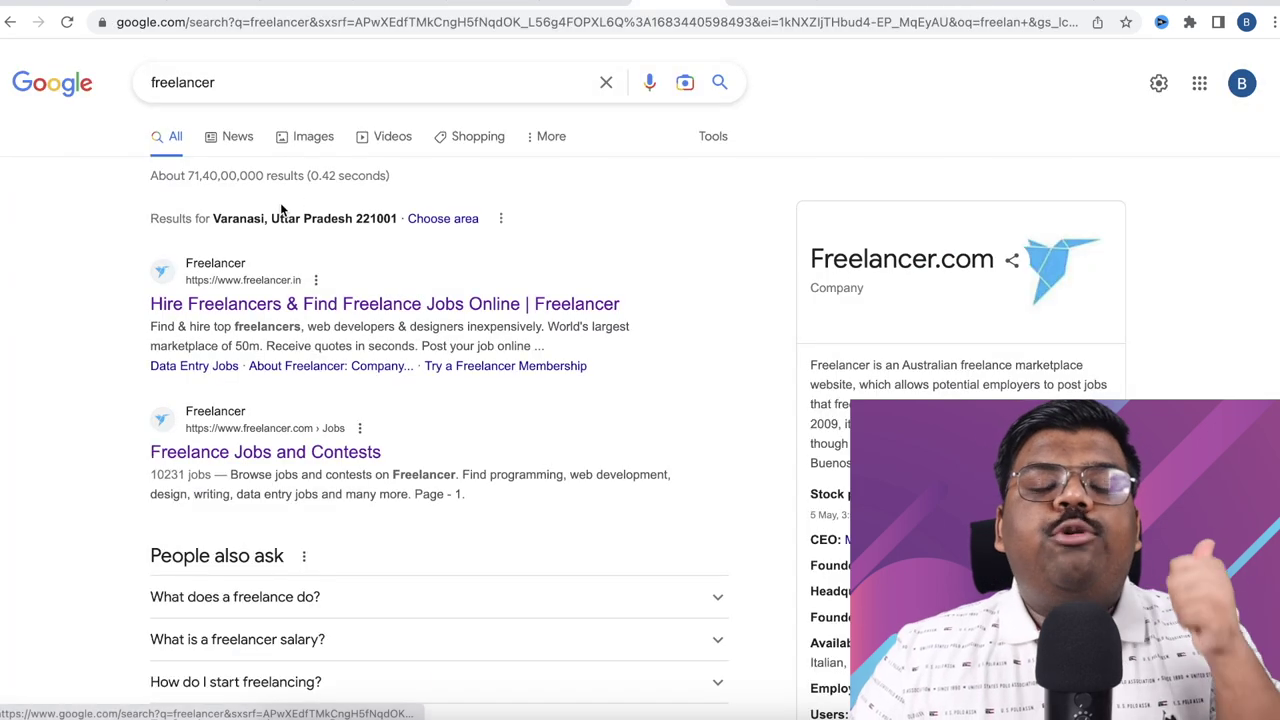
pyautogui.moveTo(187, 75); pyautogui.dragTo(129, 80)
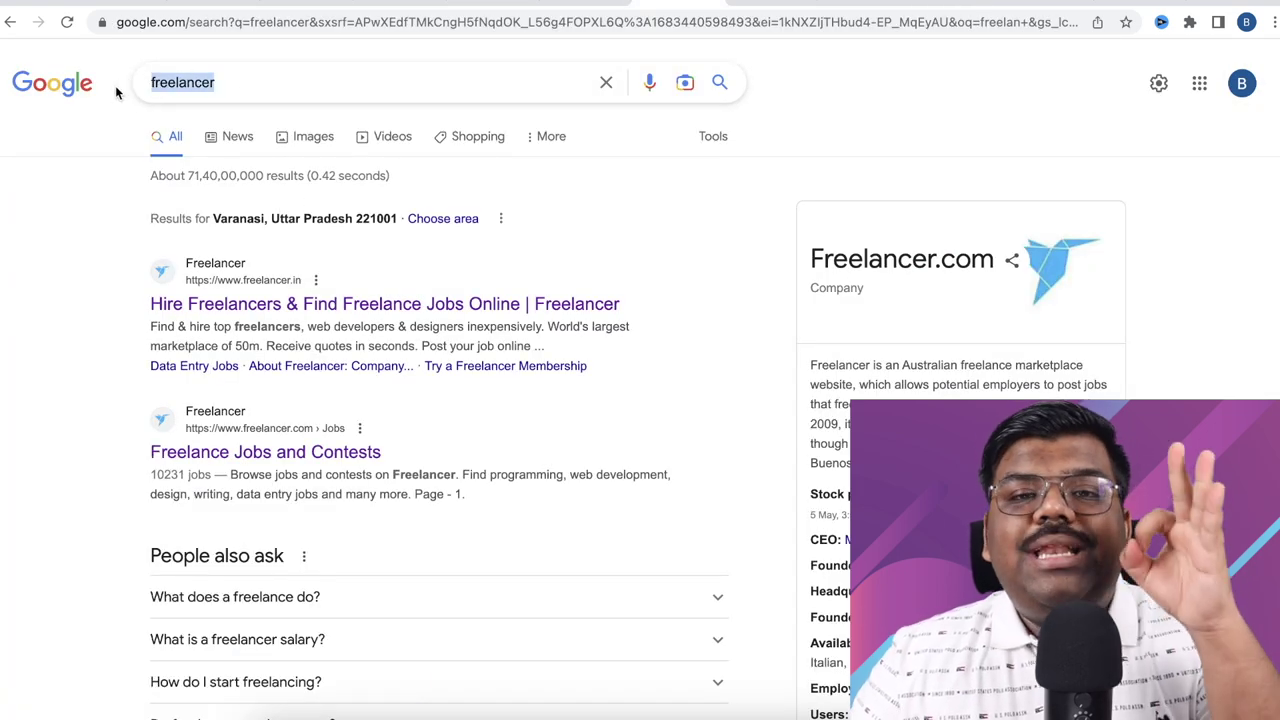
pyautogui.click(12, 266)
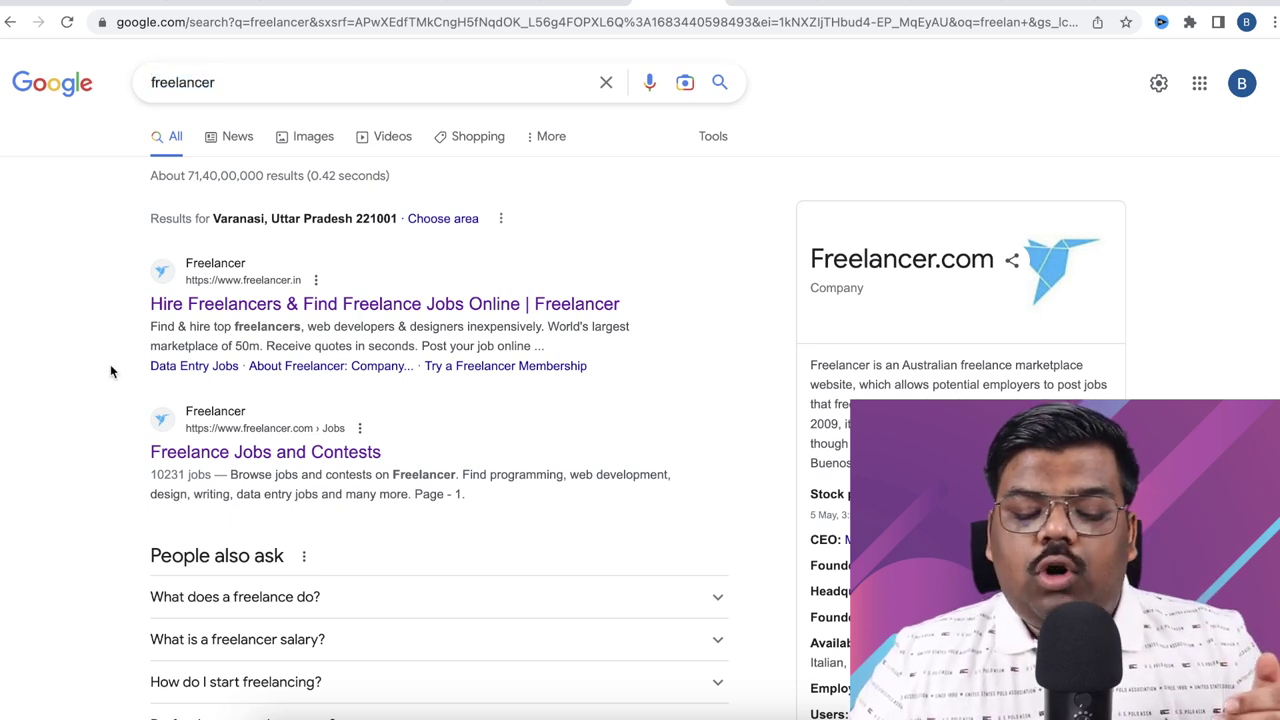
pyautogui.click(264, 308)
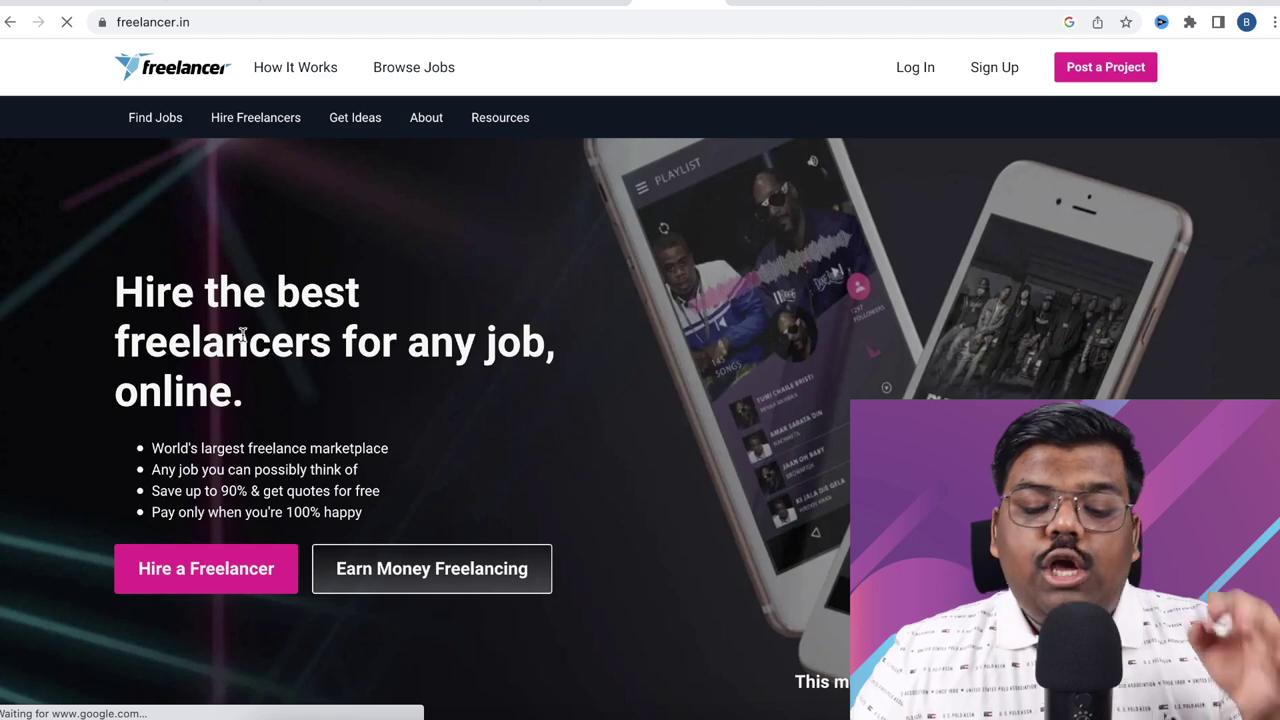
pyautogui.scroll(-1, 242, 335)
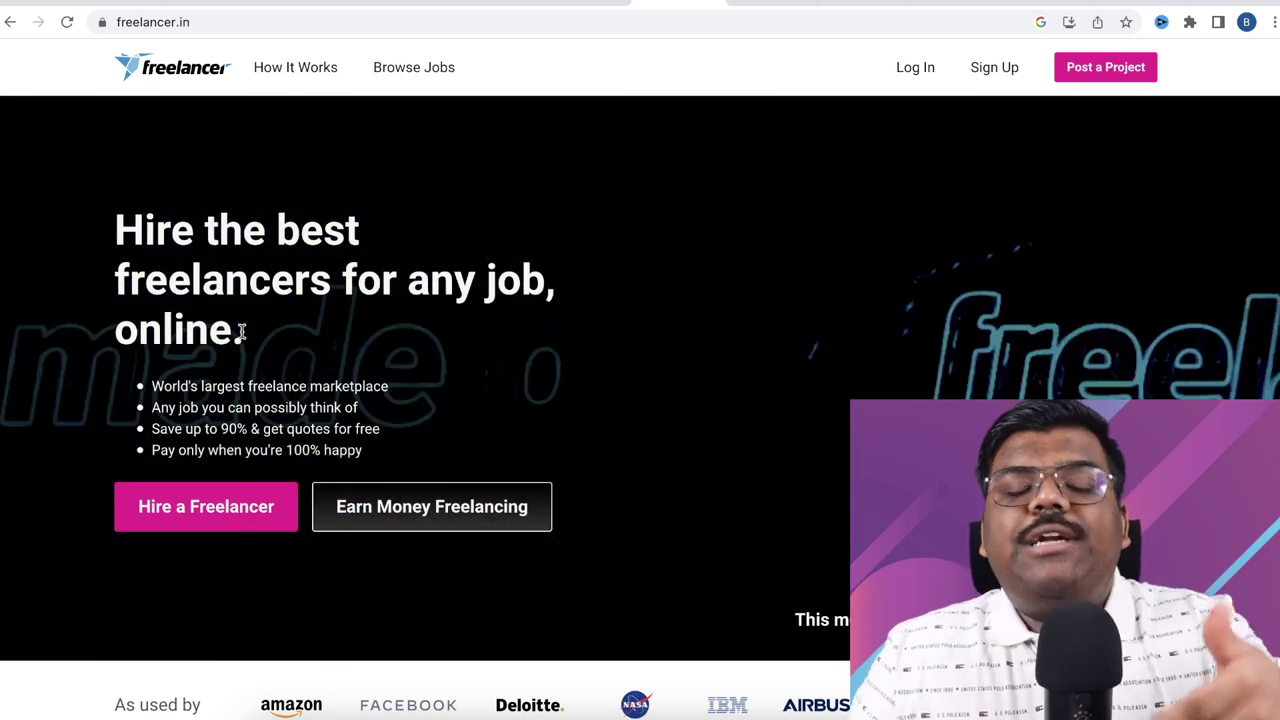
pyautogui.scroll(-1, 240, 340)
pyautogui.scroll(-1, 192, 440)
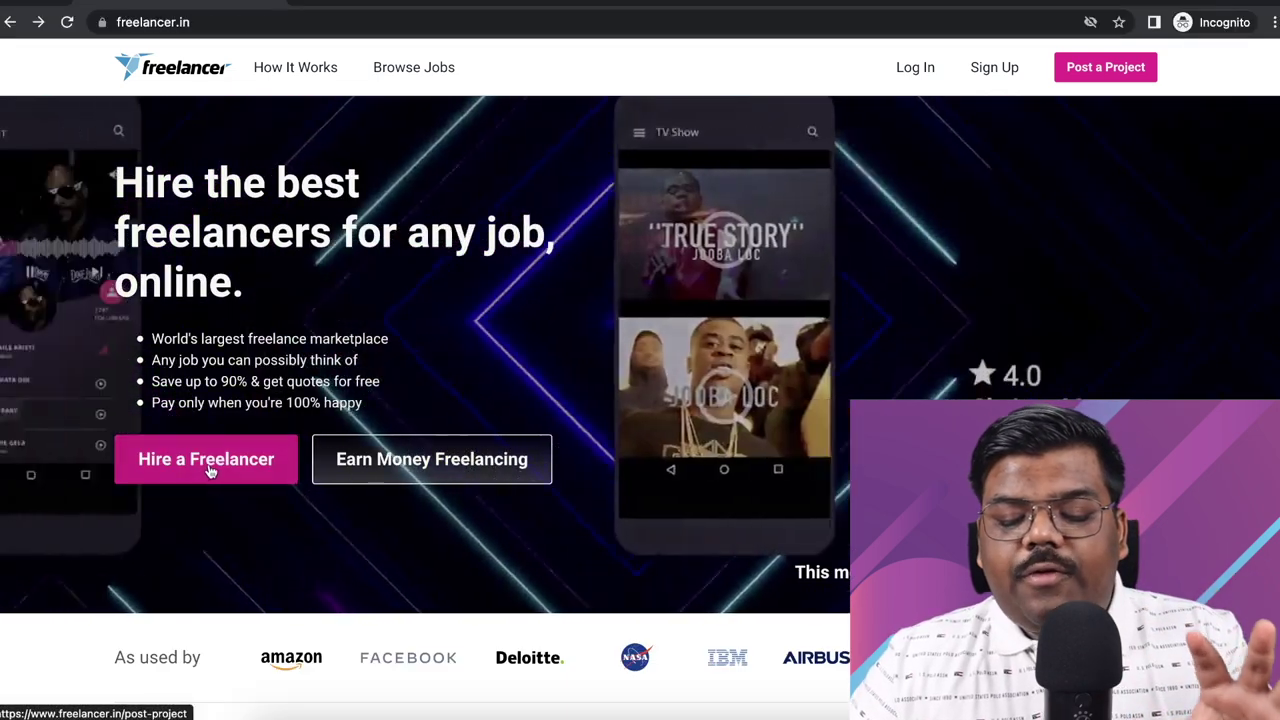
# Step: Start a new project post and describe it as needing a logo designer for our work
pyautogui.click(210, 462)
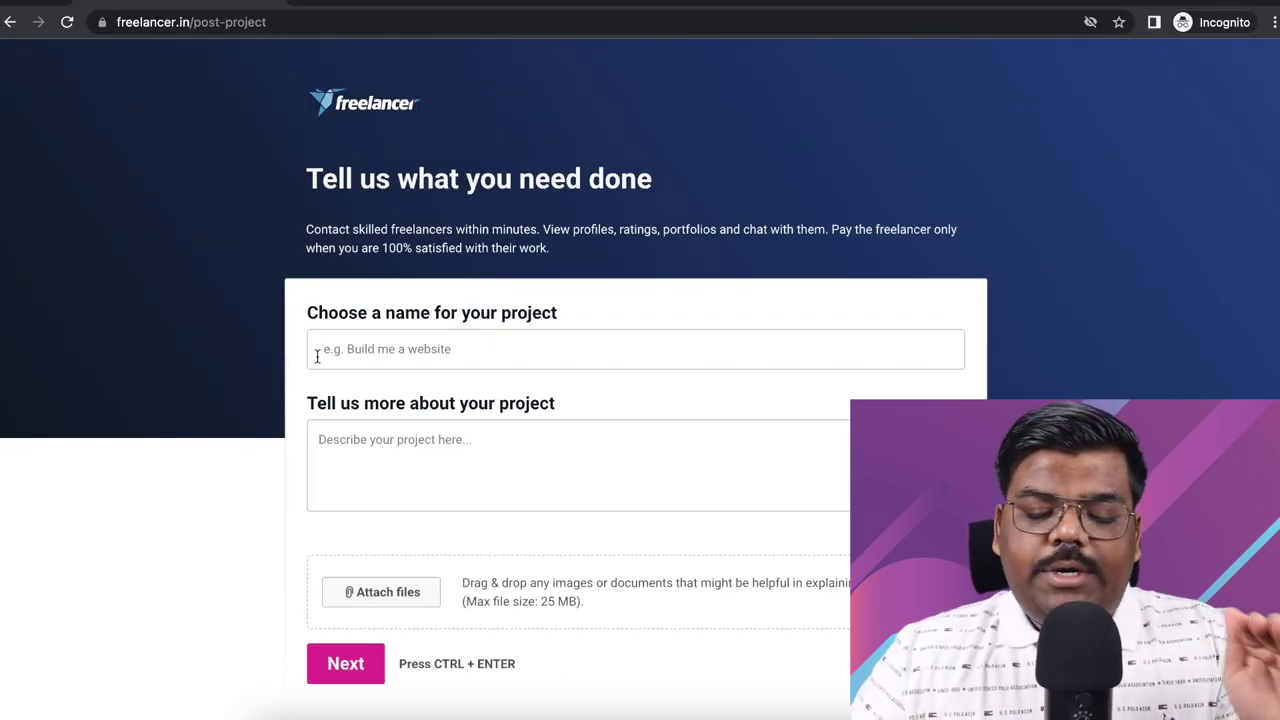
pyautogui.write('Logo degi')
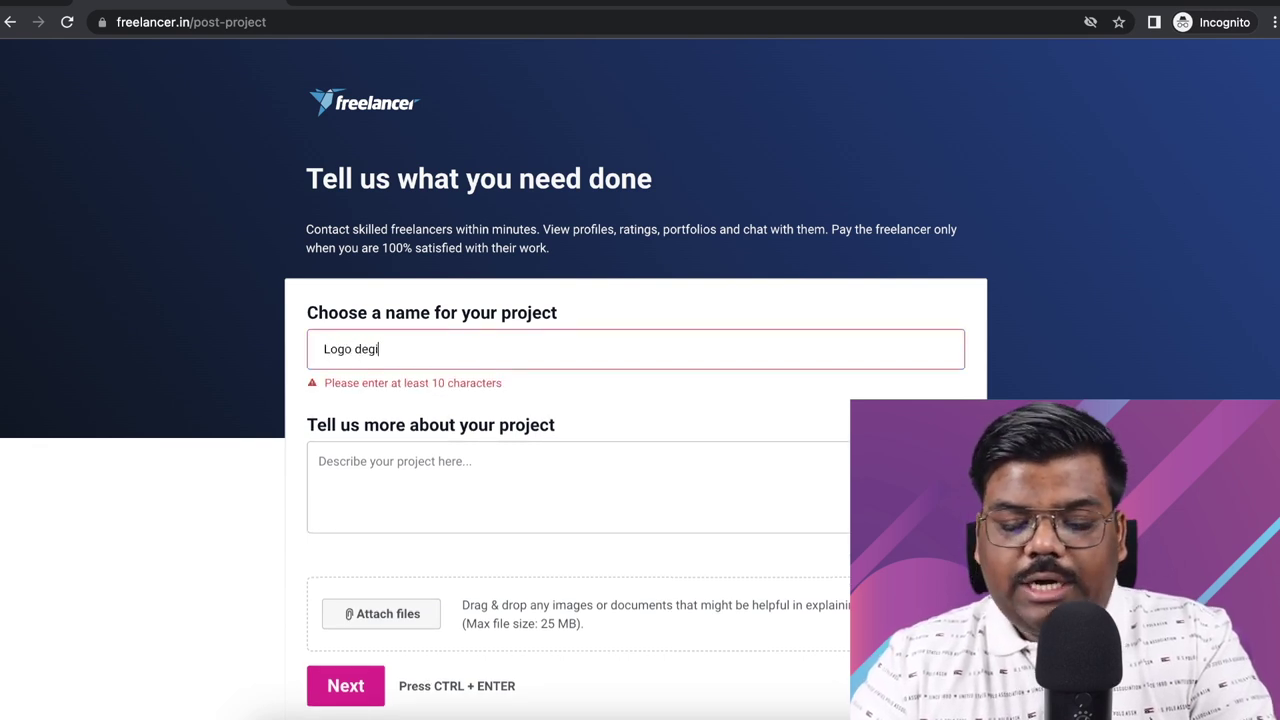
pyautogui.write('sn')
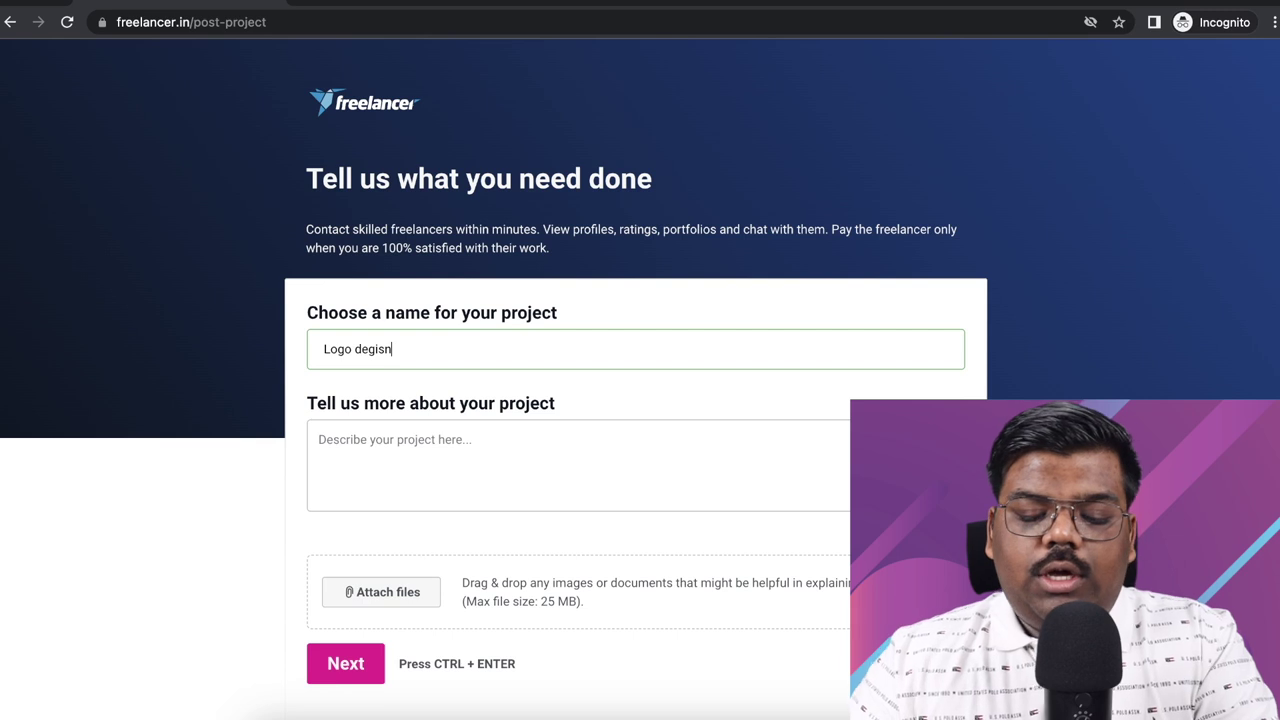
pyautogui.scroll(-2, 406, 426)
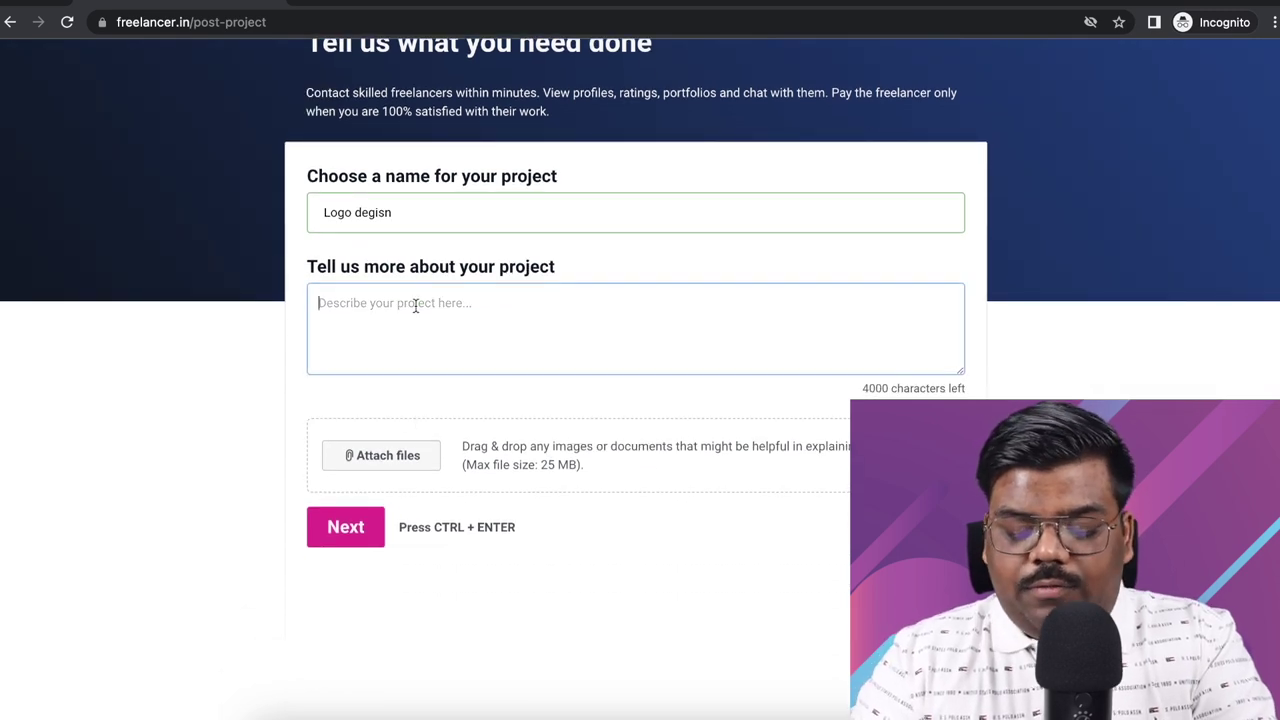
pyautogui.write('eed a logo designer for our work')
pyautogui.moveTo(350, 445)
pyautogui.mouseDown()
pyautogui.moveTo(521, 467)
pyautogui.moveTo(347, 431)
pyautogui.mouseUp()
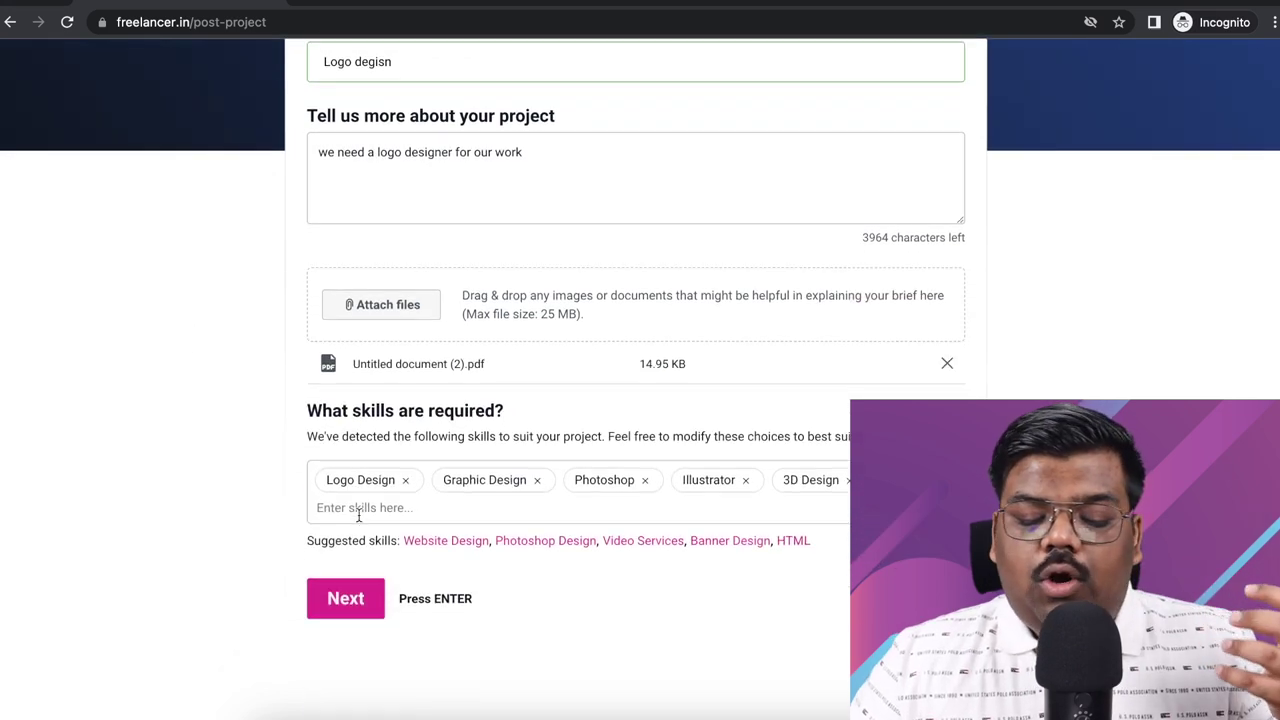
pyautogui.scroll(-1, 359, 516)
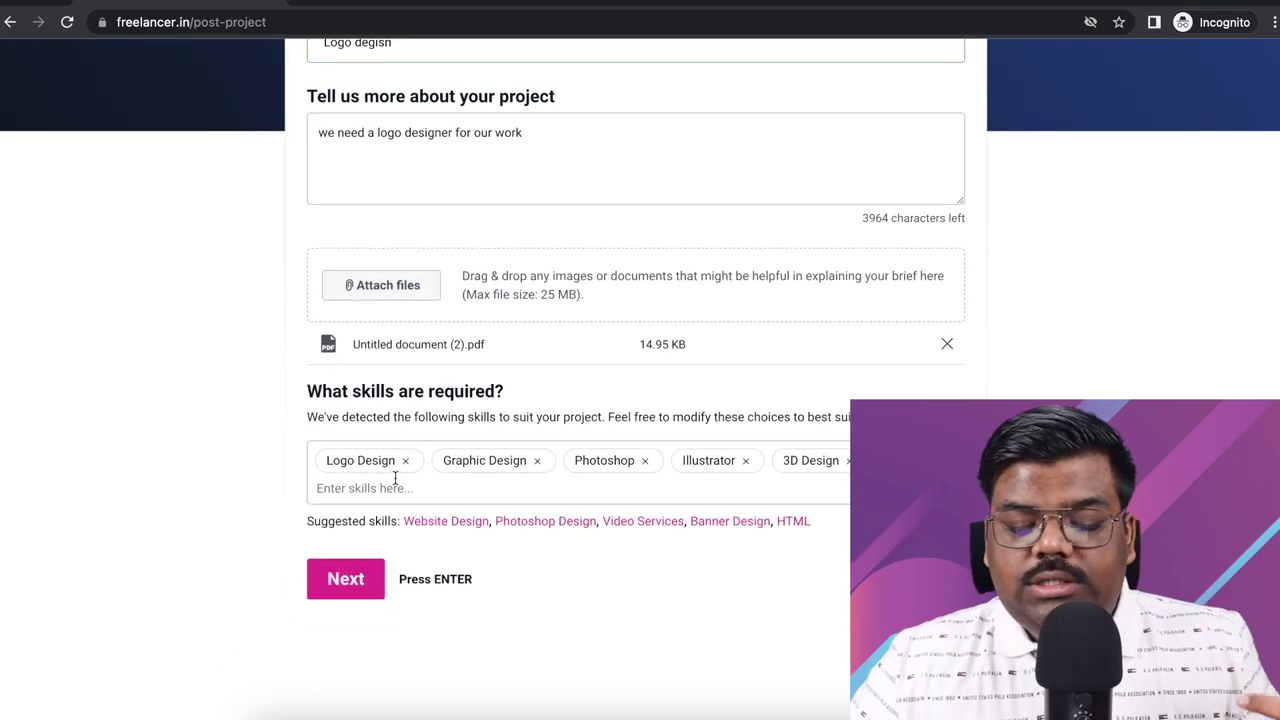
pyautogui.scroll(-2, 443, 523)
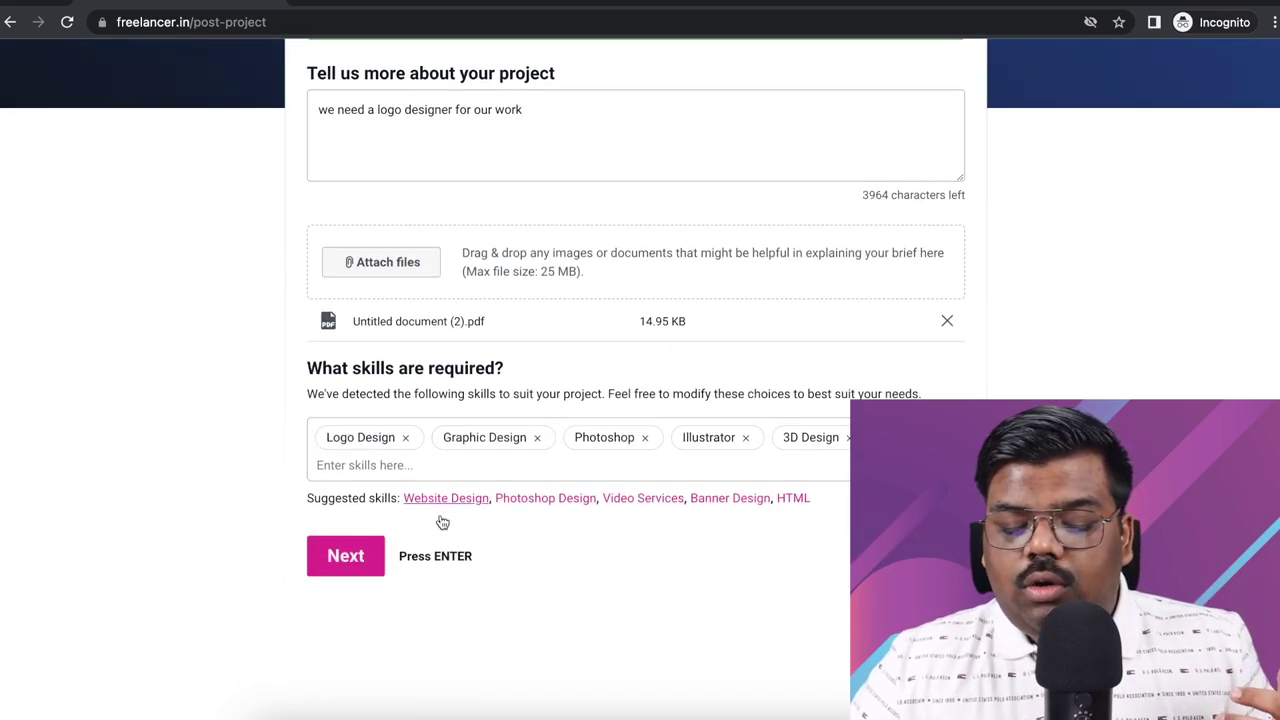
# Step: Choose Post a project, fixed price, Medium budget and the free Standard project type
pyautogui.click(363, 528)
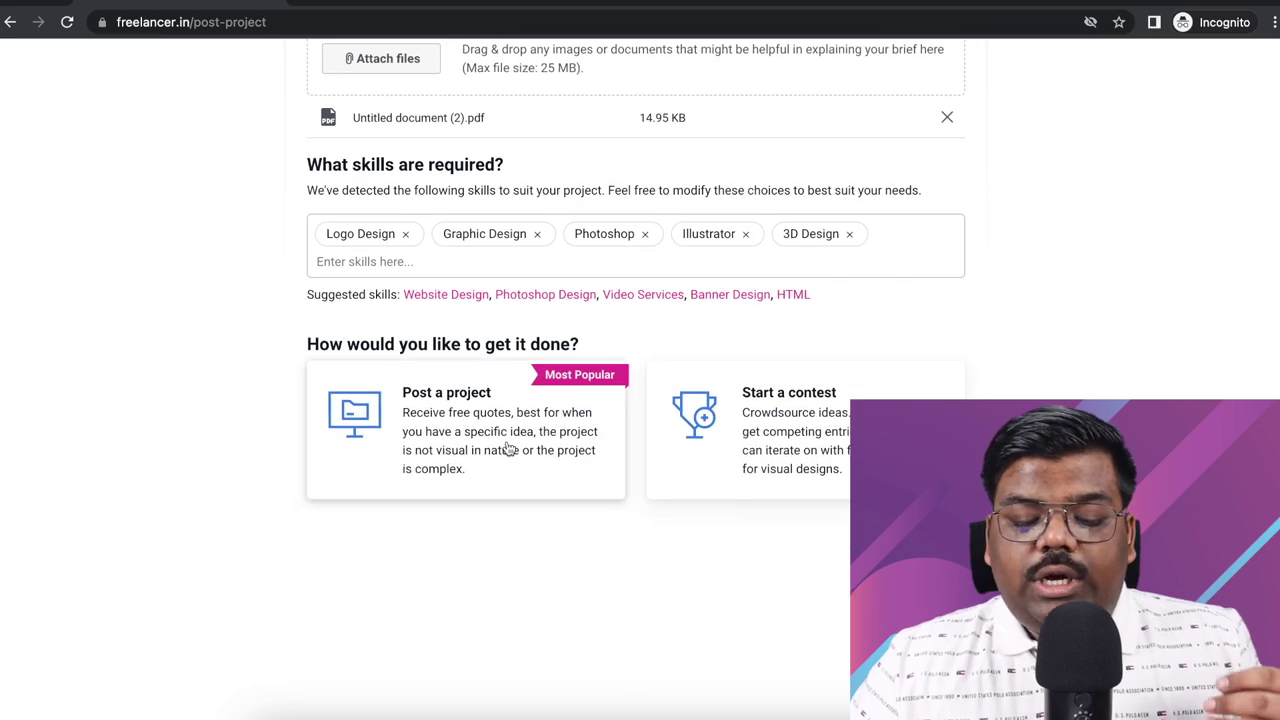
pyautogui.click(509, 450)
pyautogui.click(732, 441)
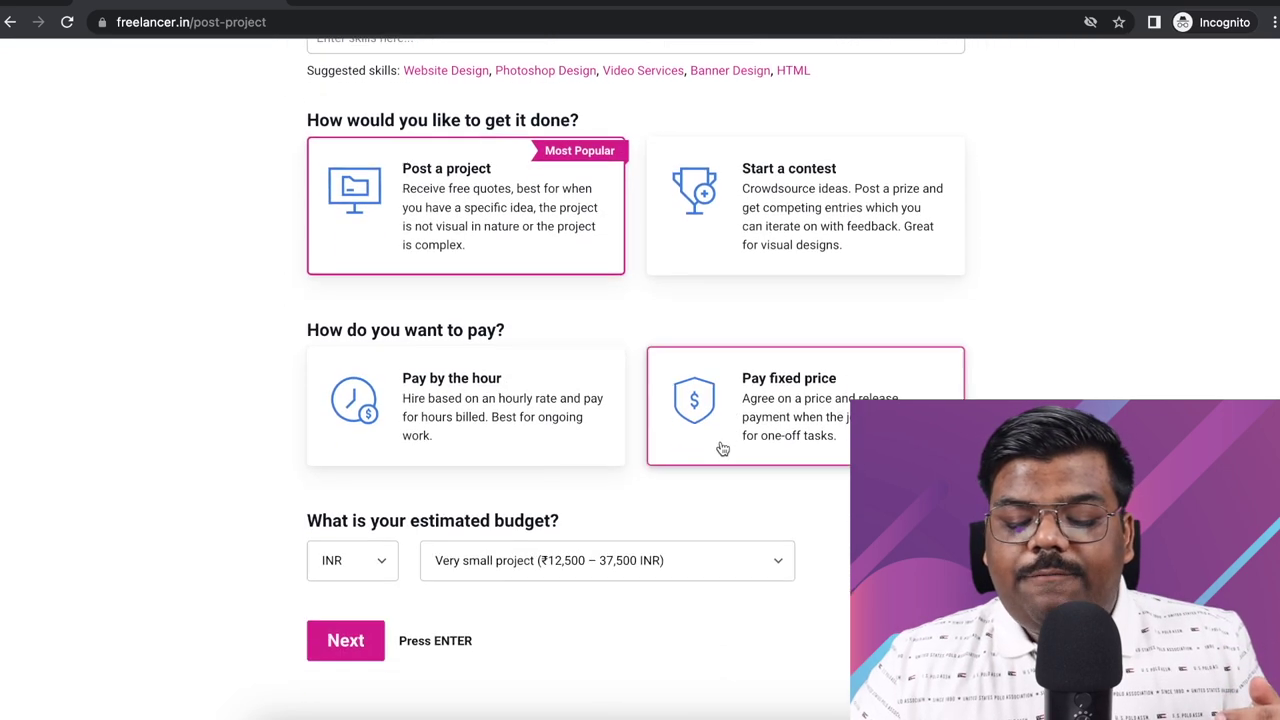
pyautogui.click(486, 440)
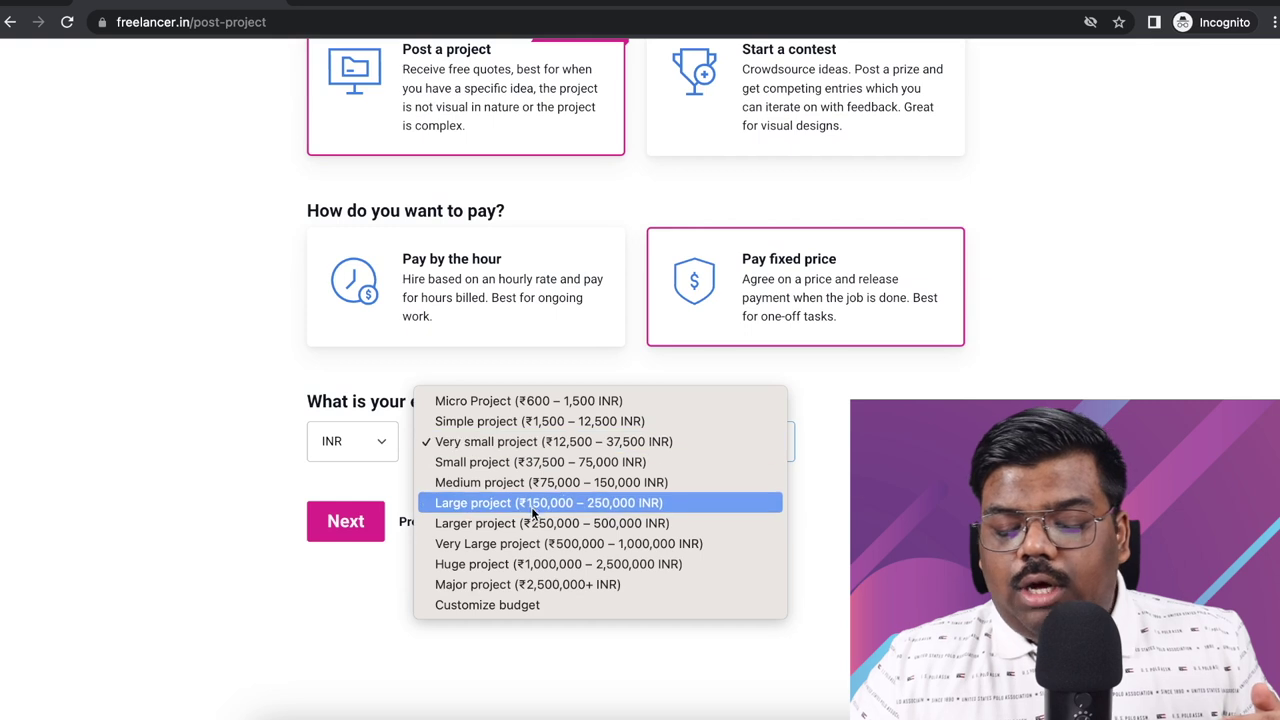
pyautogui.click(537, 484)
pyautogui.click(342, 524)
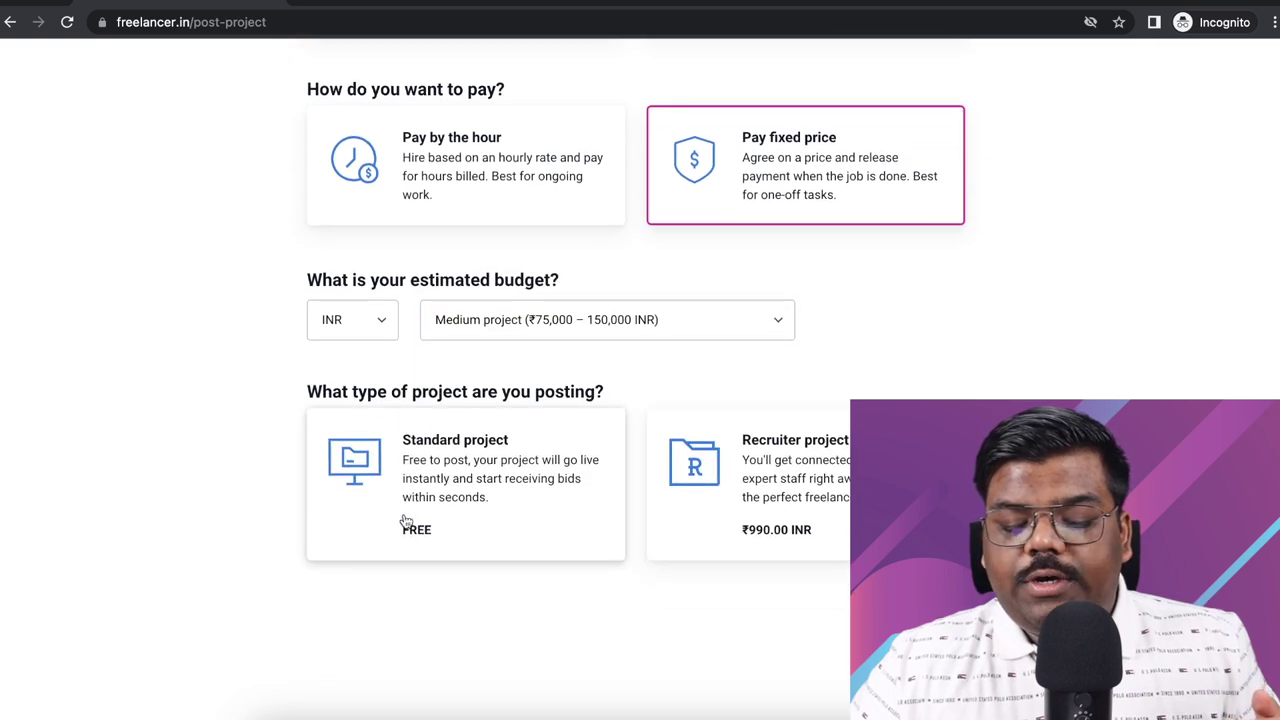
pyautogui.click(463, 471)
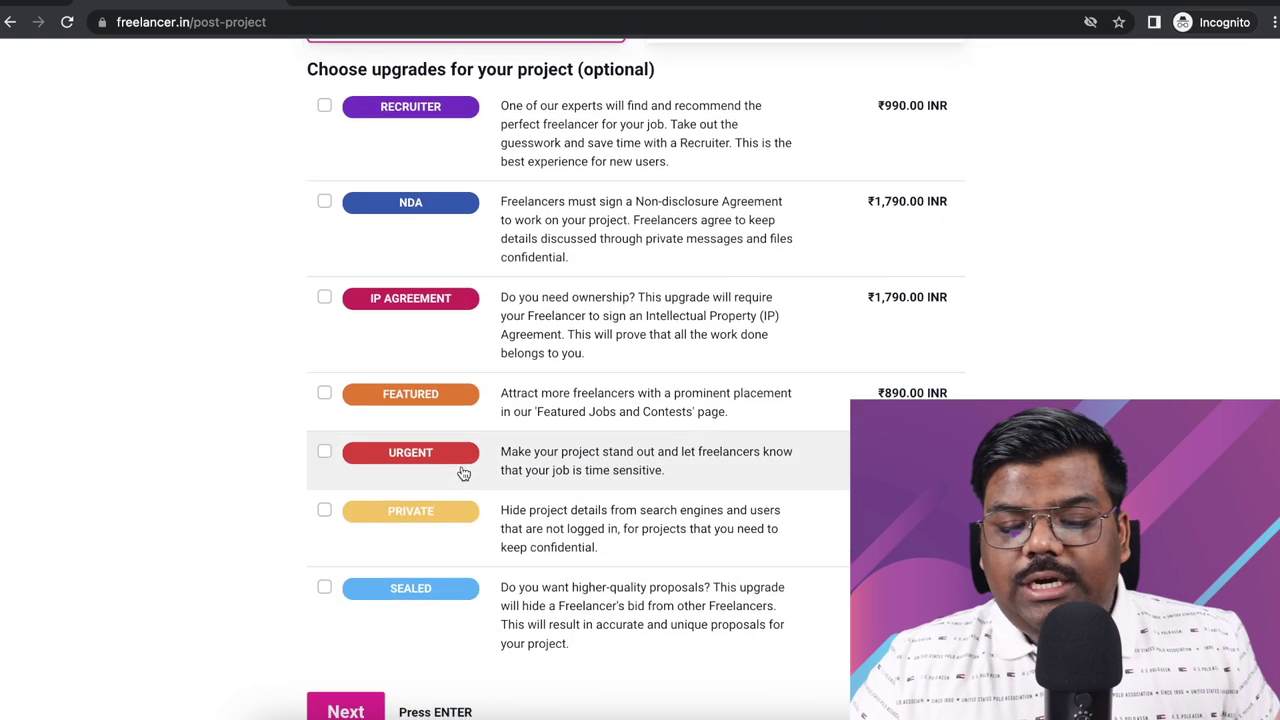
pyautogui.scroll(-2, 459, 210)
pyautogui.scroll(-1, 459, 210)
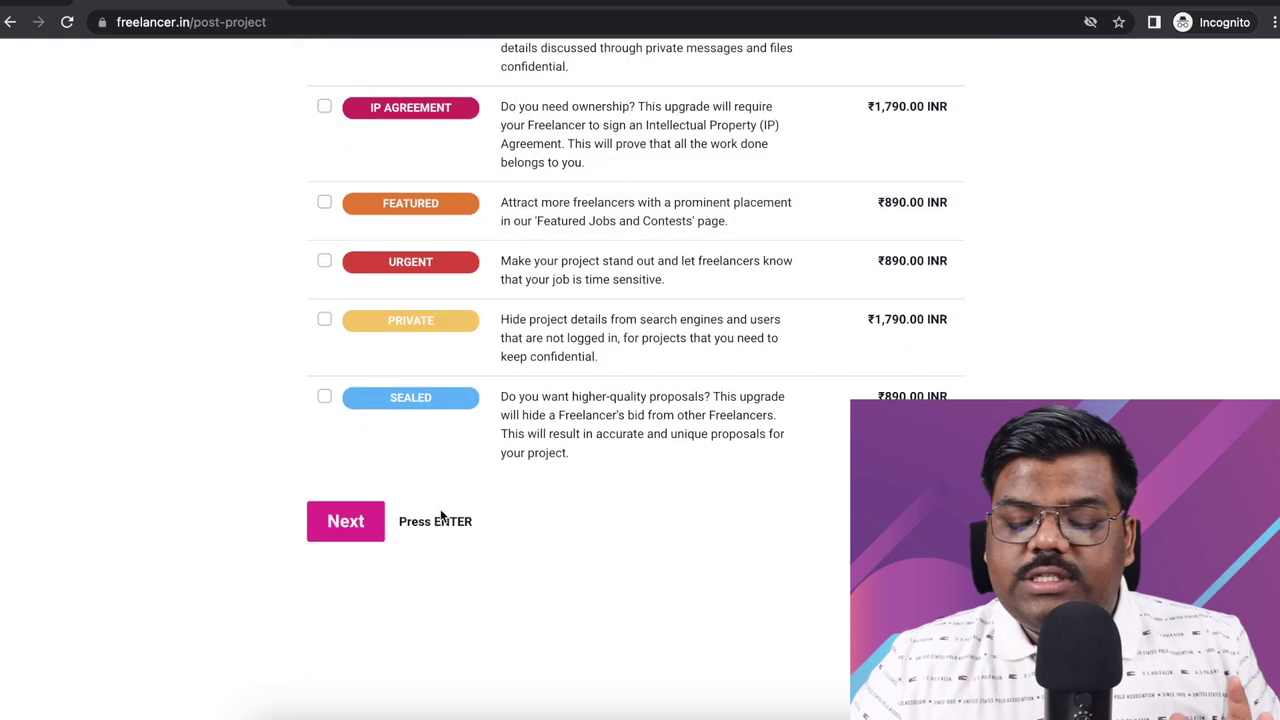
# Step: Post the logo project and open the verified payment form, settling on debit or credit card
pyautogui.click(345, 522)
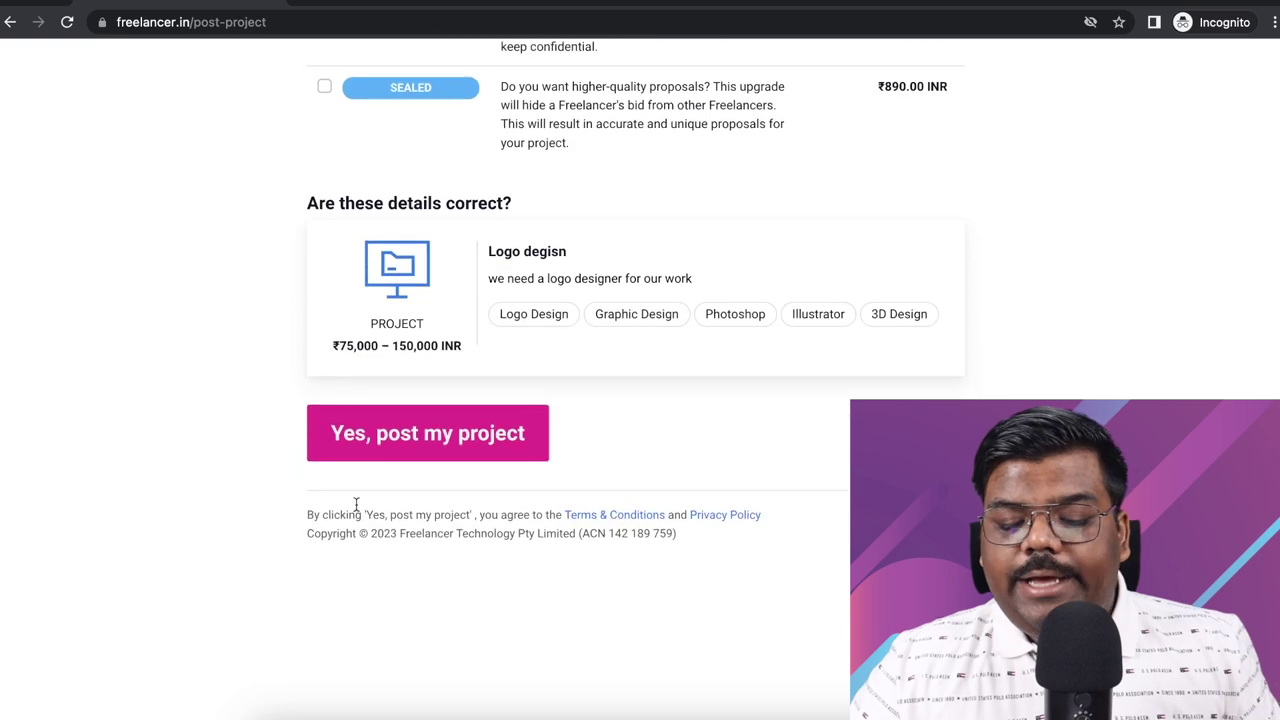
pyautogui.click(392, 438)
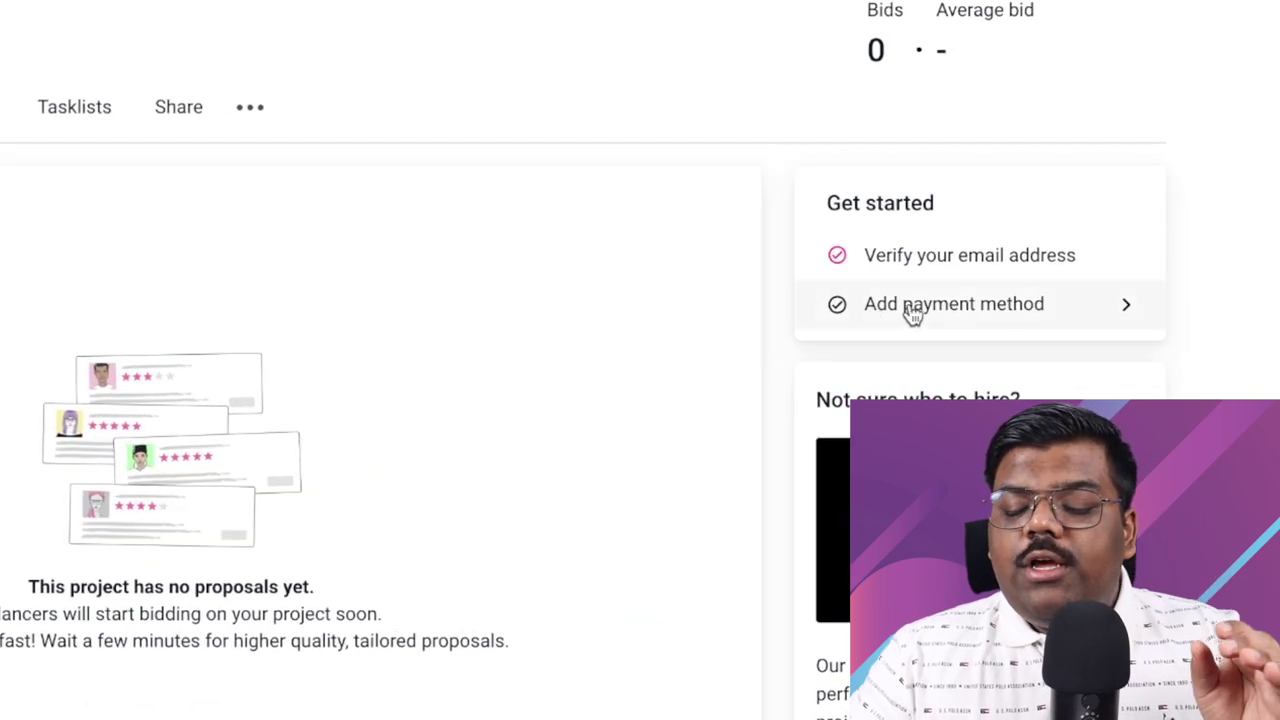
pyautogui.click(975, 318)
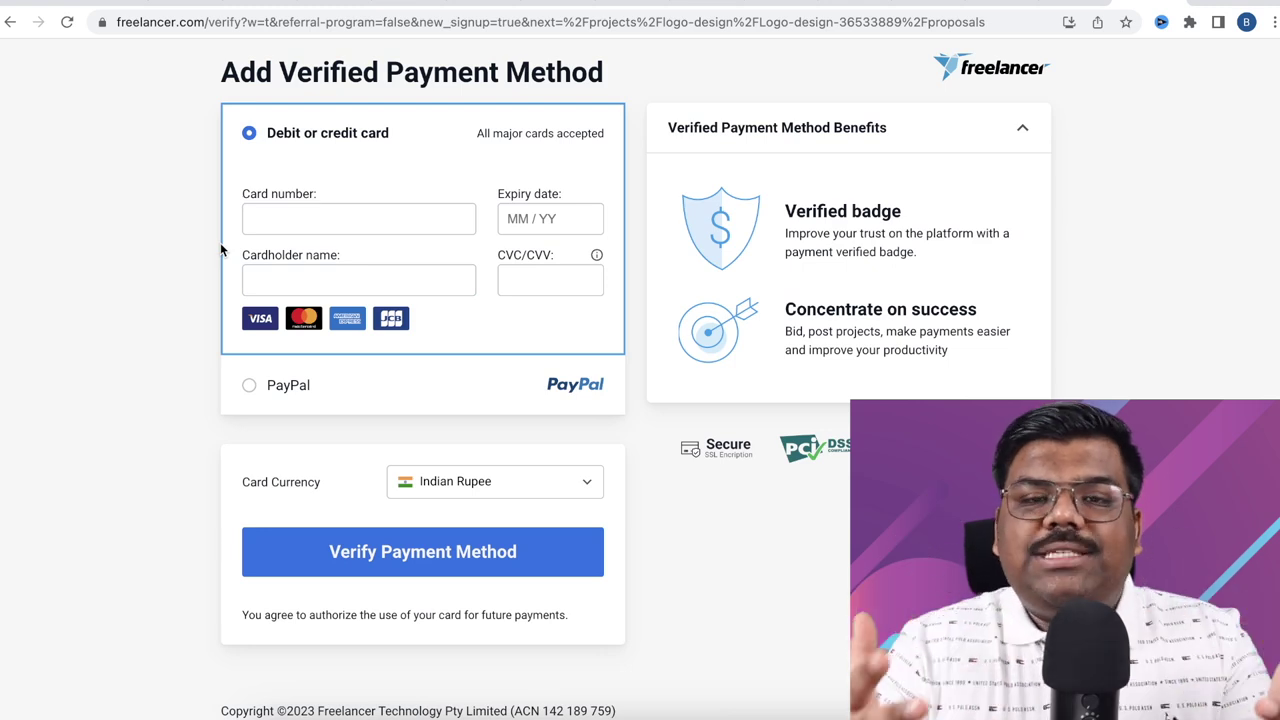
pyautogui.click(266, 390)
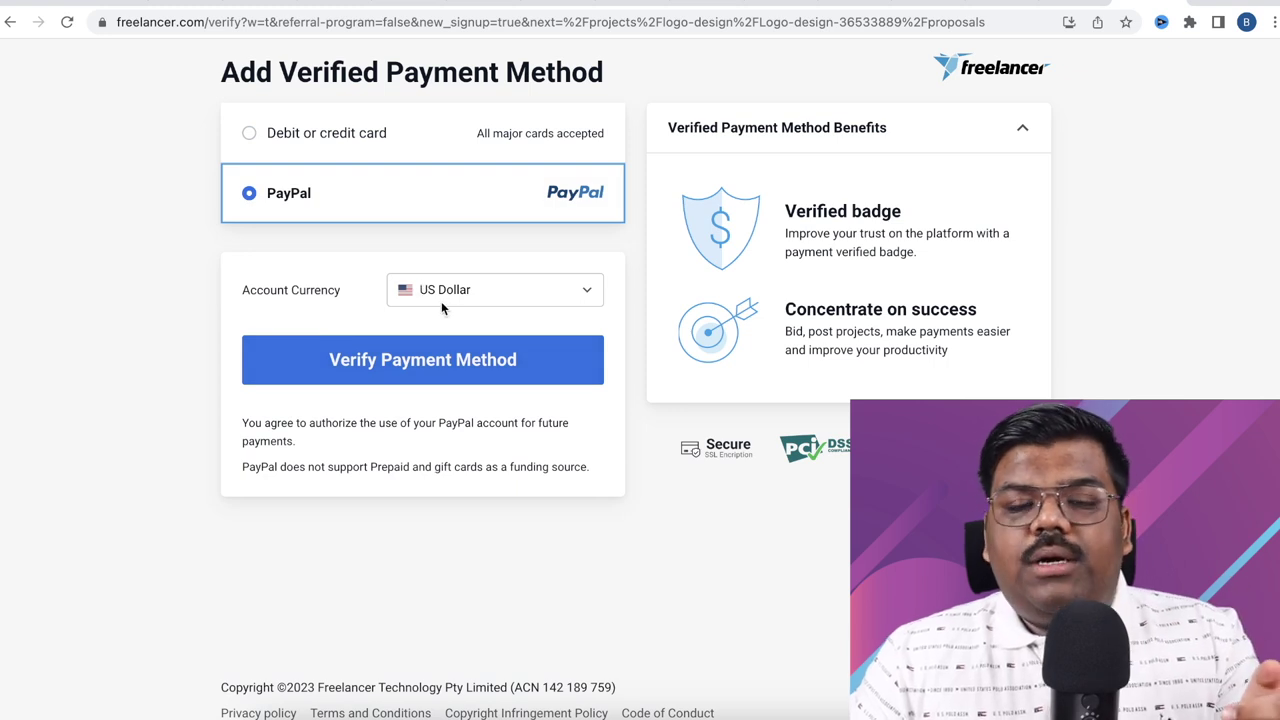
pyautogui.click(322, 140)
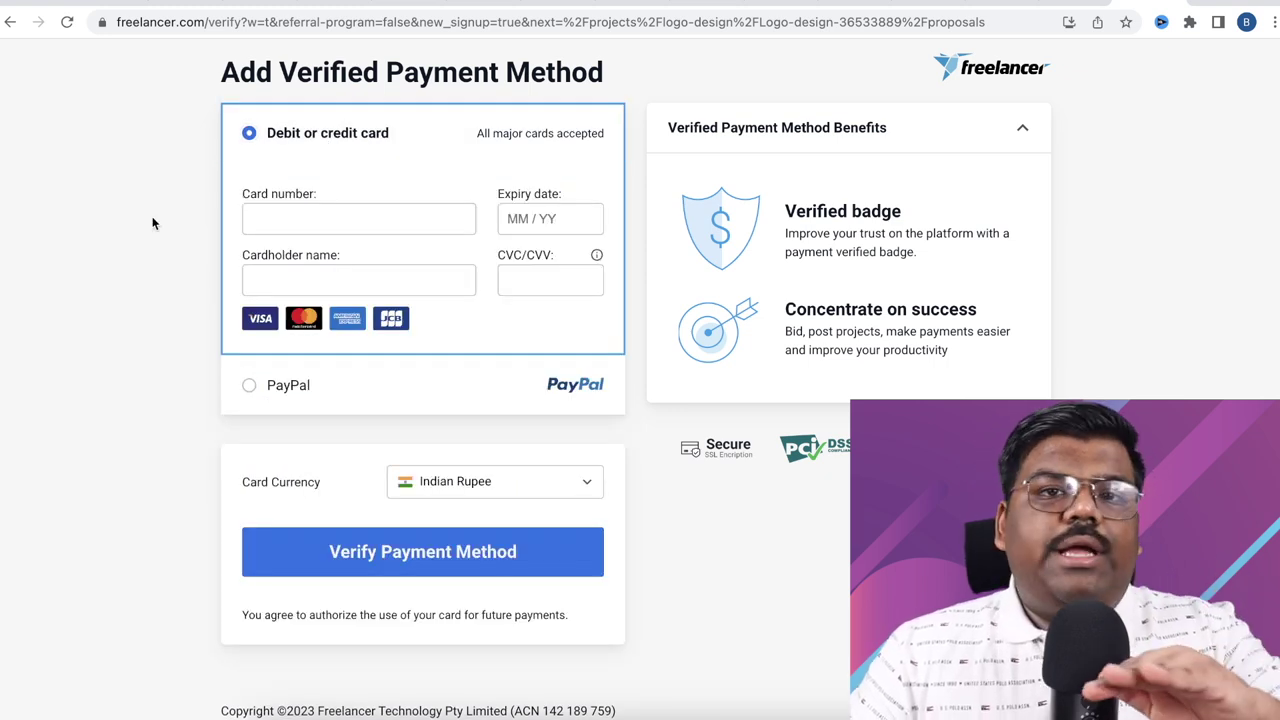
# Step: Scroll the jobs list and open the 'data extraction, data scraping -- 2' project
pyautogui.scroll(-3, 503, 233)
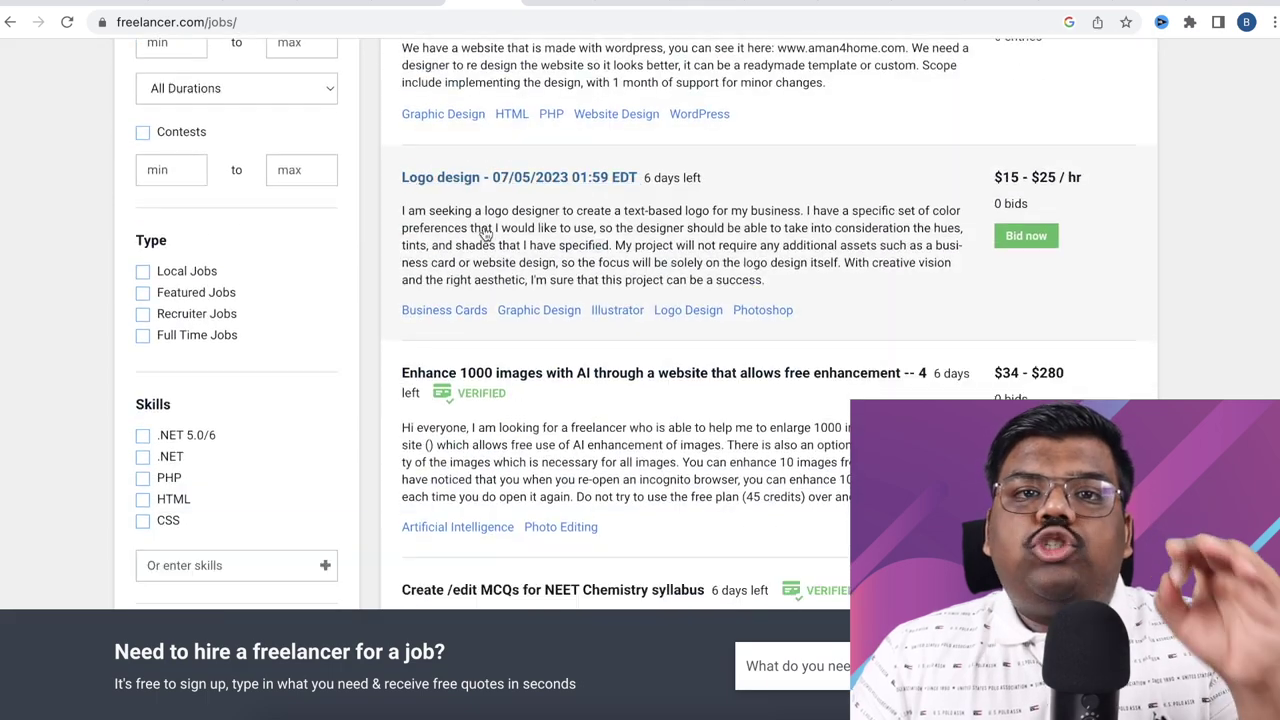
pyautogui.scroll(-2, 503, 233)
pyautogui.scroll(-2, 503, 233)
pyautogui.scroll(-2, 503, 233)
pyautogui.scroll(-3, 510, 237)
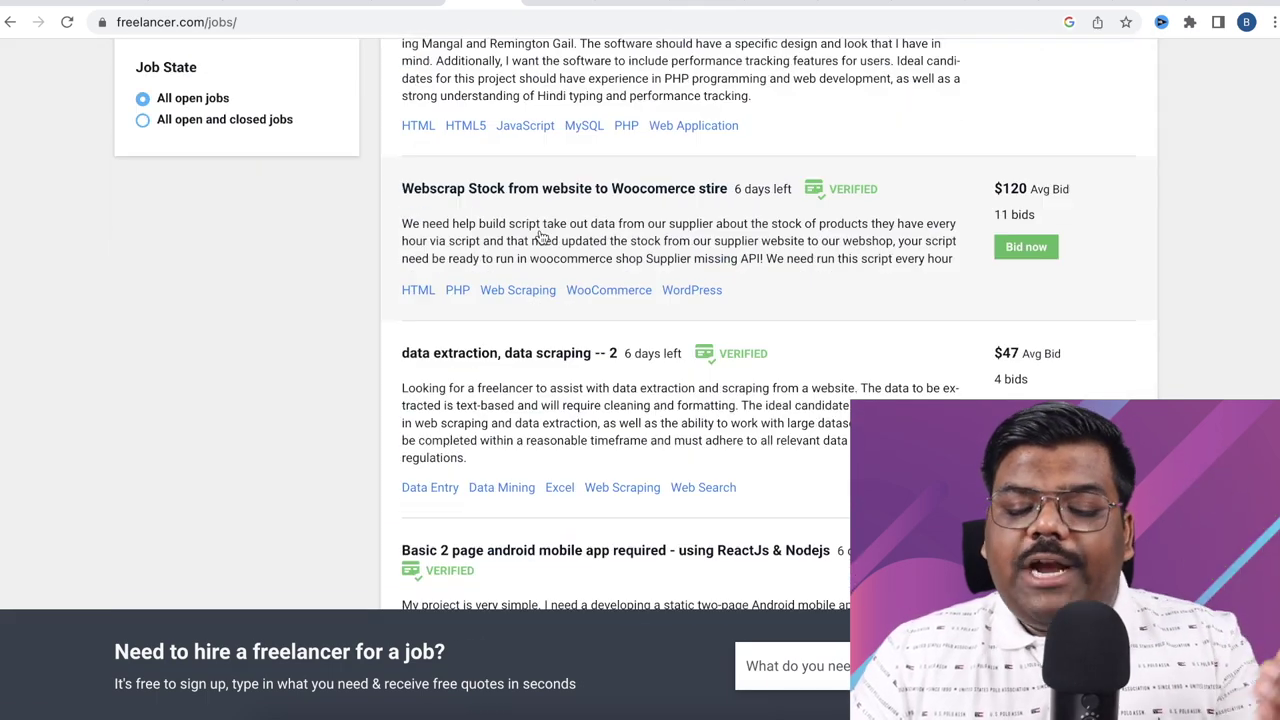
pyautogui.scroll(-1, 518, 240)
pyautogui.scroll(-1, 529, 237)
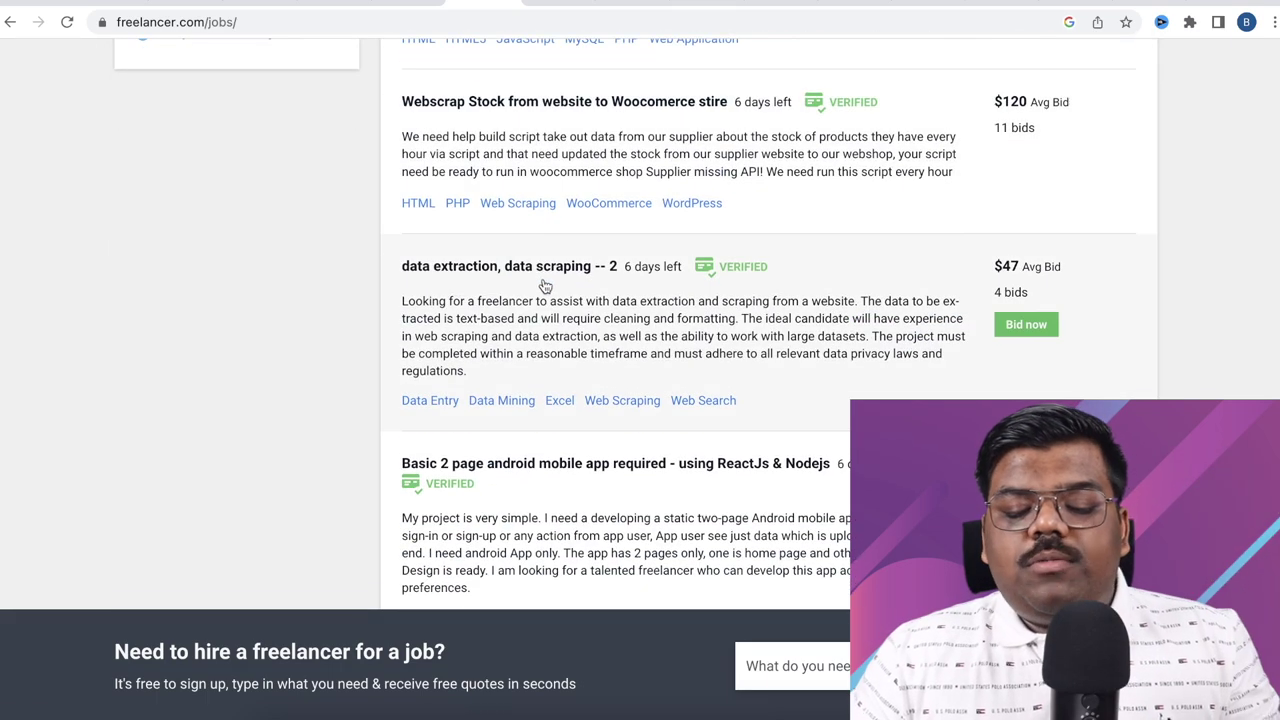
pyautogui.click(548, 283)
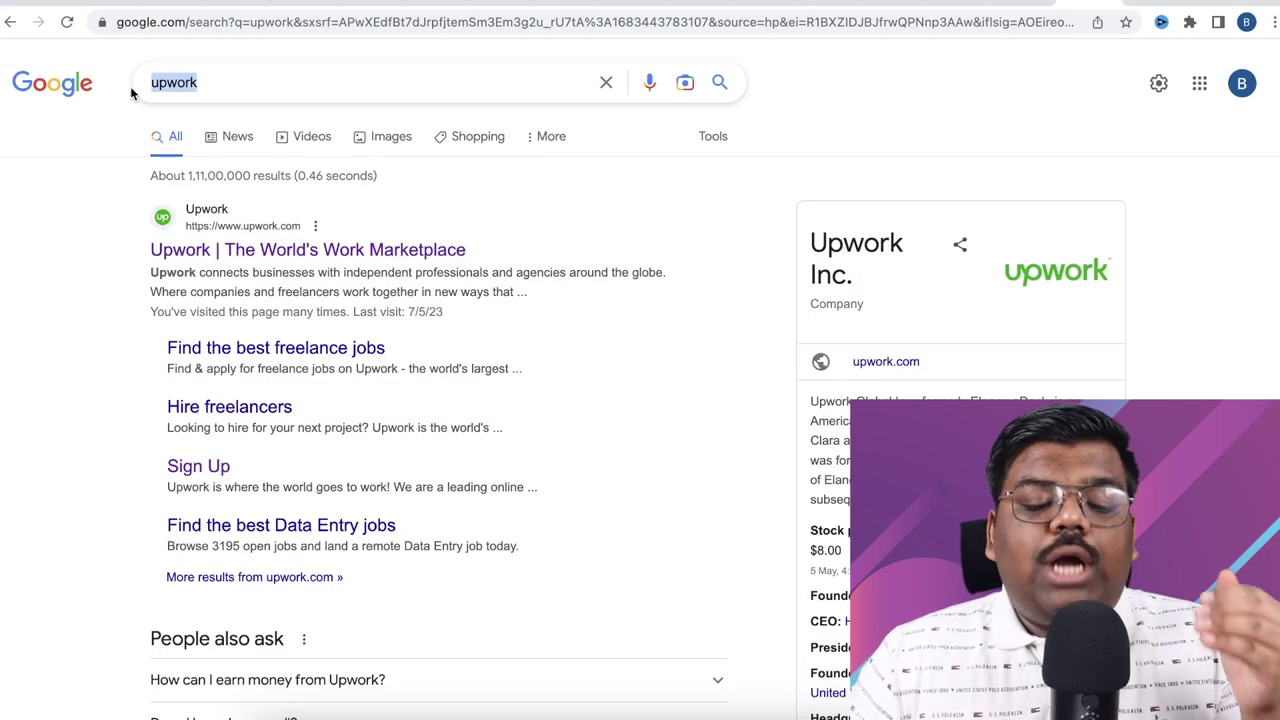
# Step: Go from the Google results to Upwork's Talent Marketplace page for hiring freelancers
pyautogui.click(47, 203)
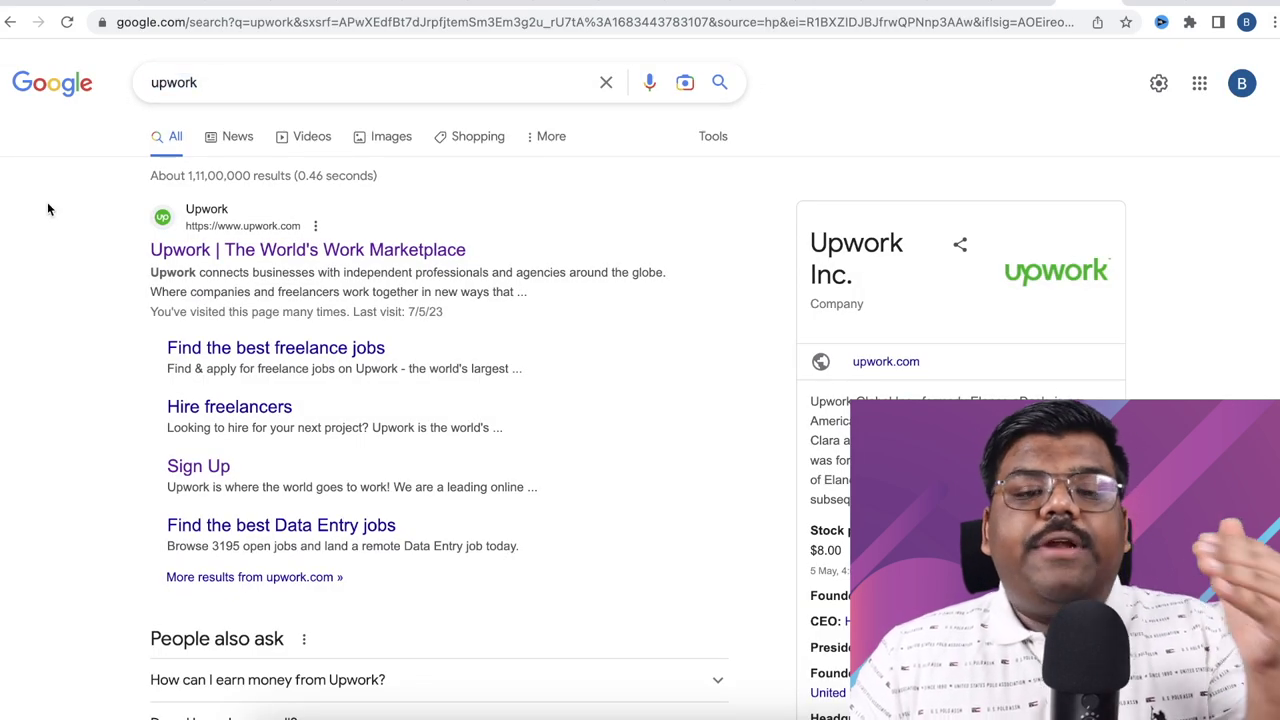
pyautogui.click(222, 254)
pyautogui.moveTo(150, 67)
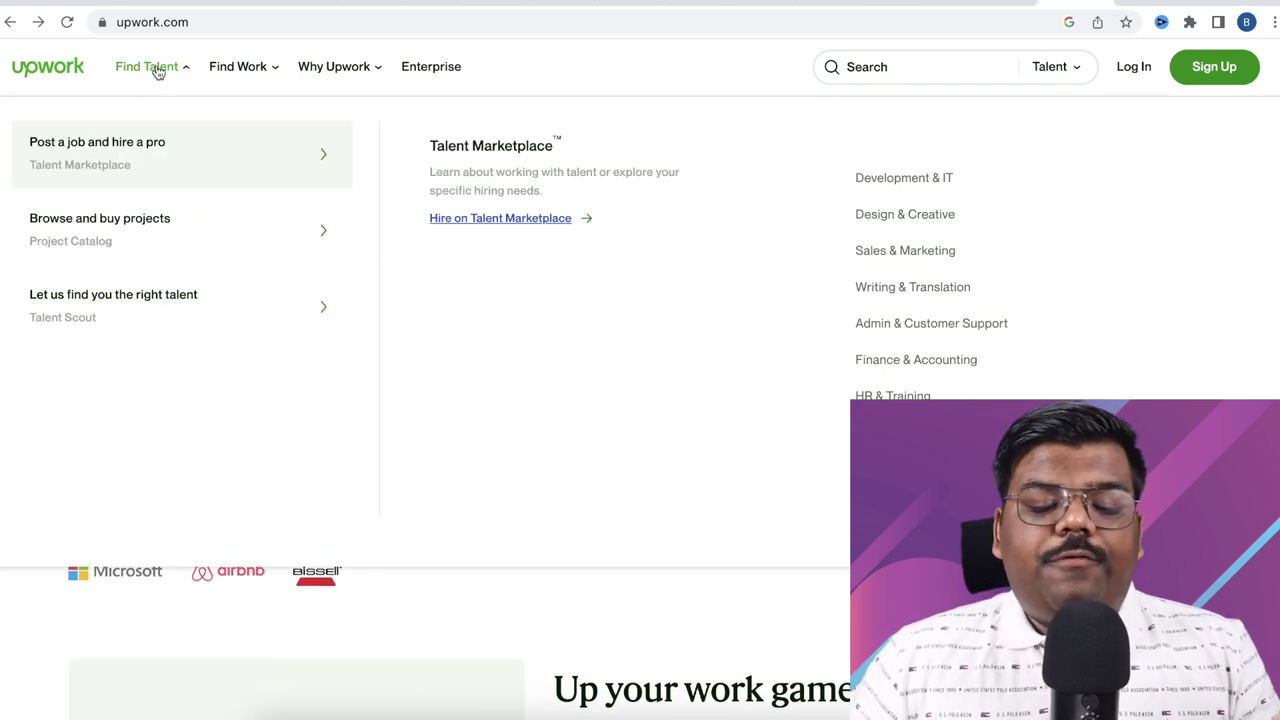
pyautogui.click(470, 219)
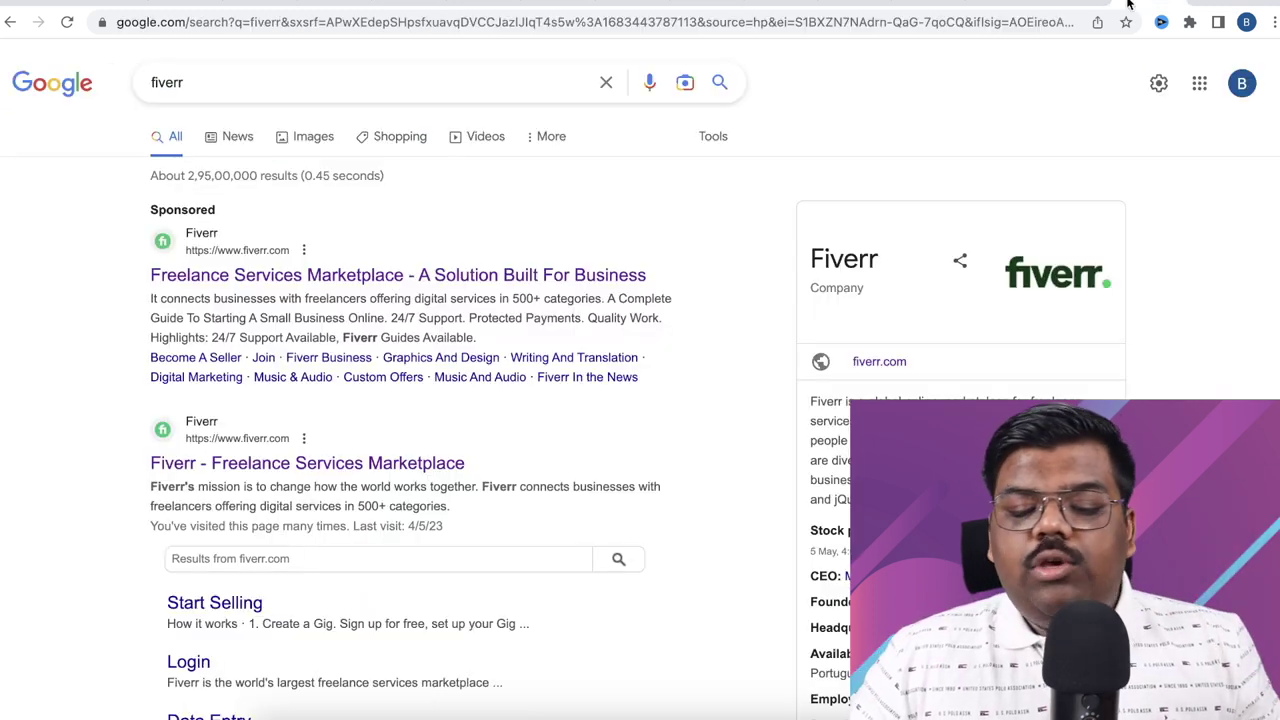
# Step: Search Fiverr for logo and browse a minimalist logo design gig's description
pyautogui.scroll(-2, 323, 255)
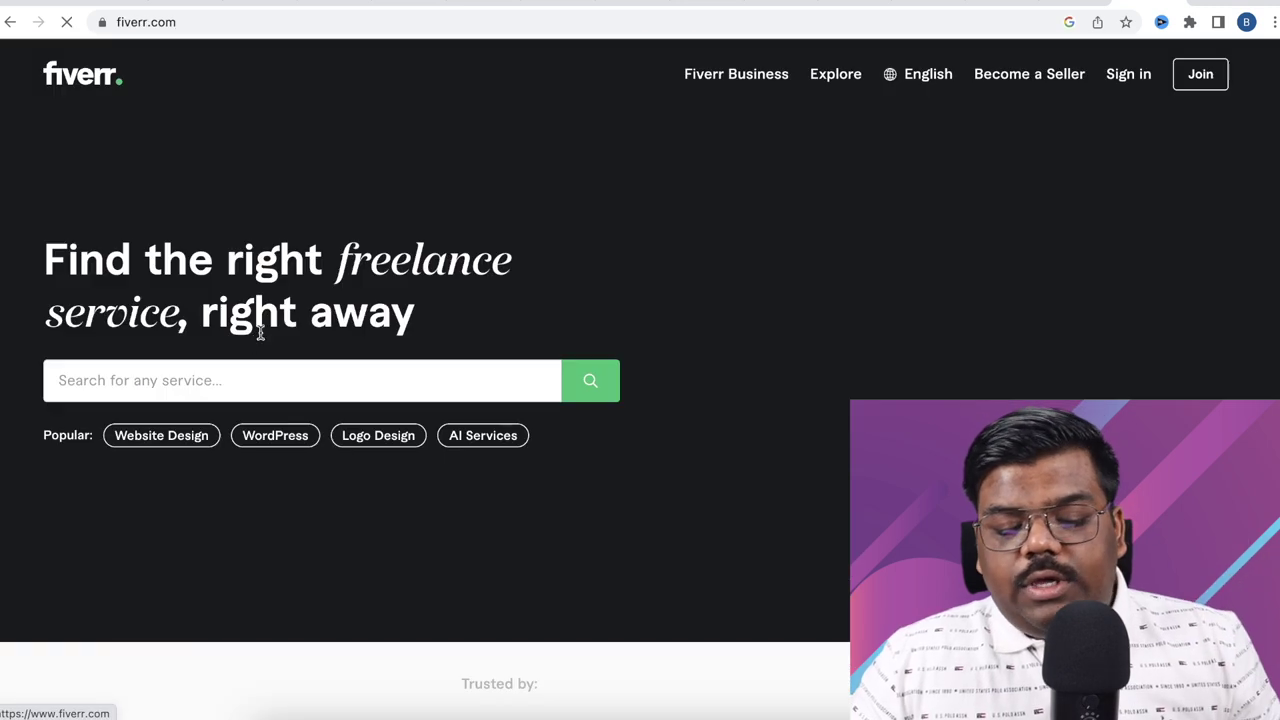
pyautogui.write('lgo')
pyautogui.press('Return')
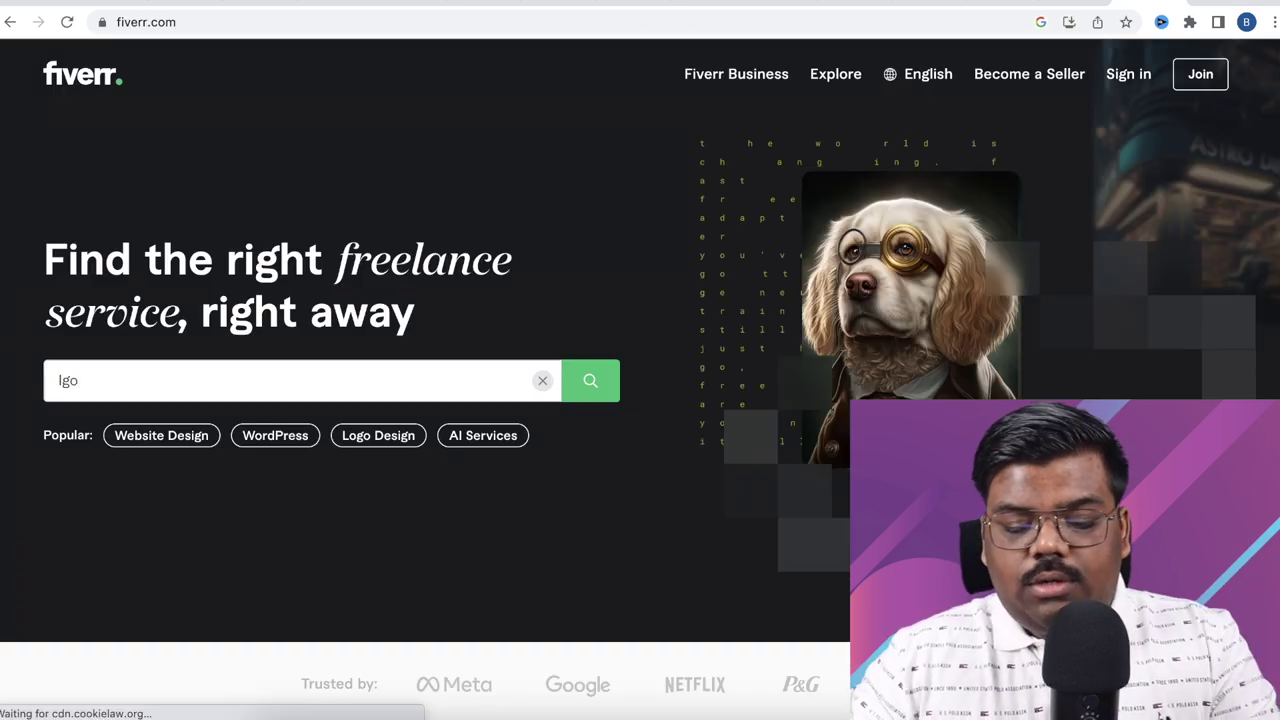
pyautogui.click(457, 481)
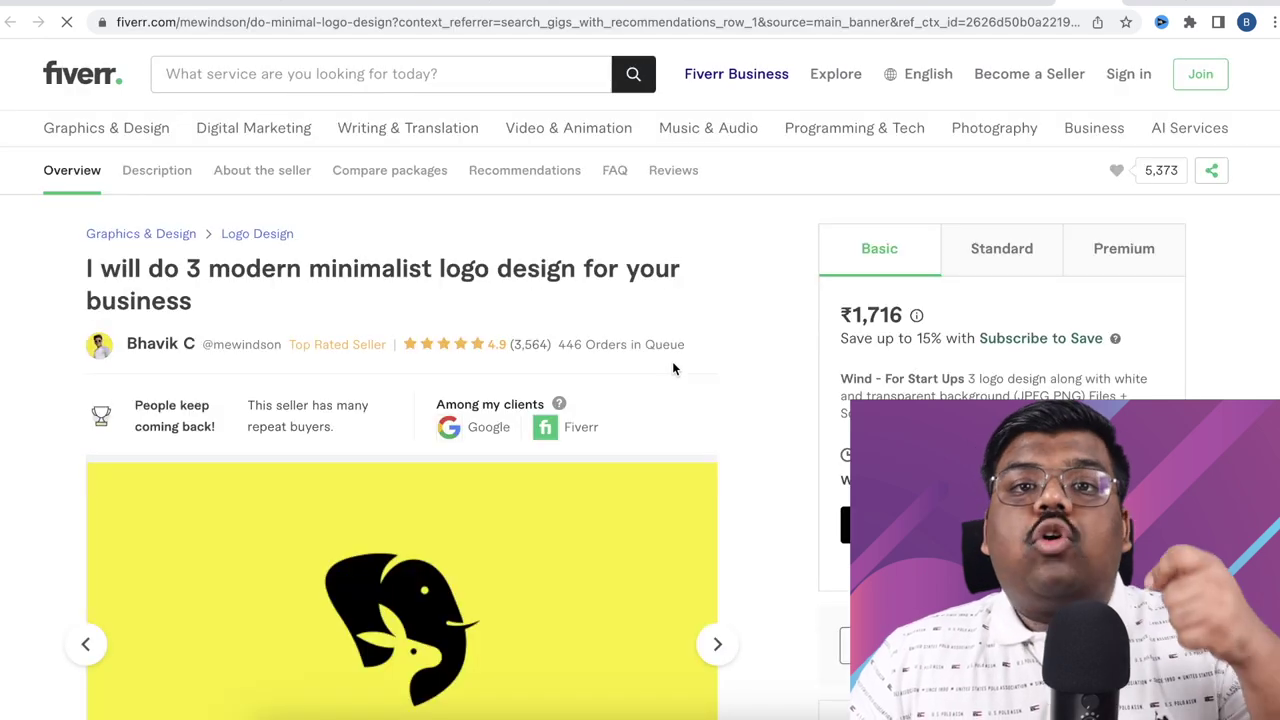
pyautogui.scroll(-1, 672, 361)
pyautogui.scroll(-2, 672, 358)
pyautogui.scroll(-5, 746, 340)
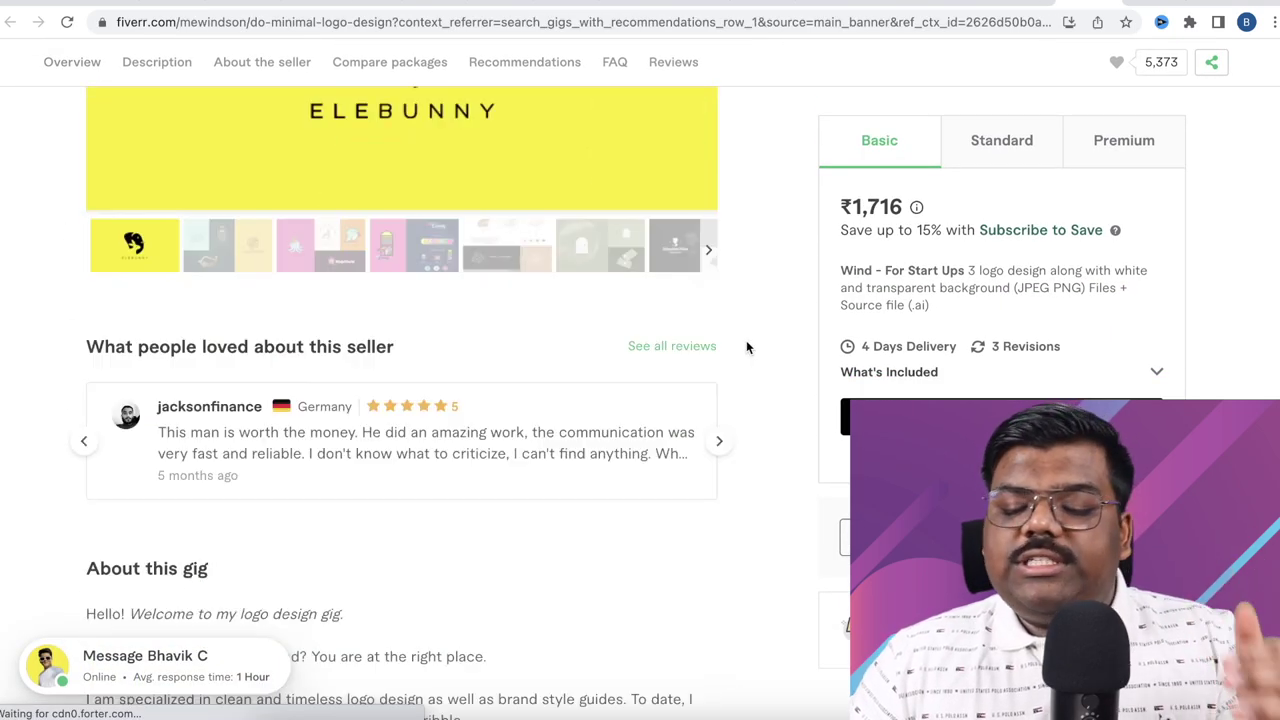
pyautogui.scroll(-2, 745, 342)
pyautogui.scroll(-1, 745, 342)
pyautogui.scroll(-1, 745, 348)
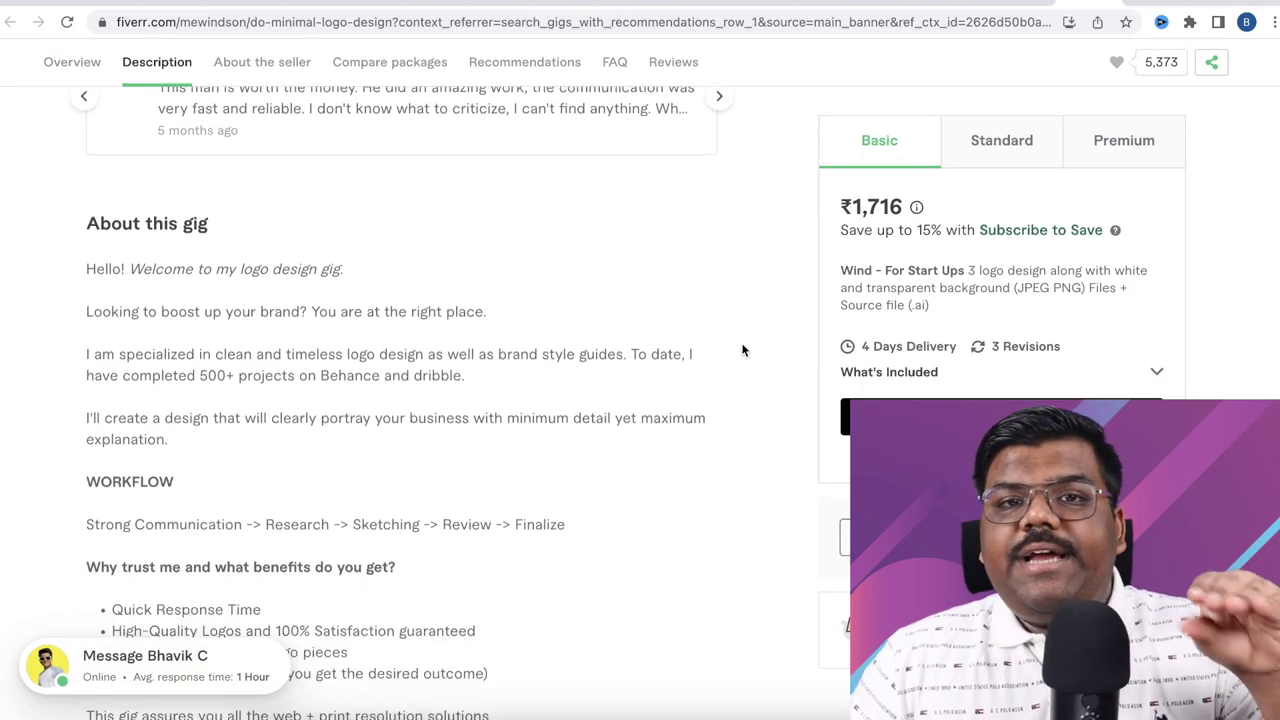
pyautogui.scroll(-1, 743, 347)
pyautogui.scroll(-2, 742, 346)
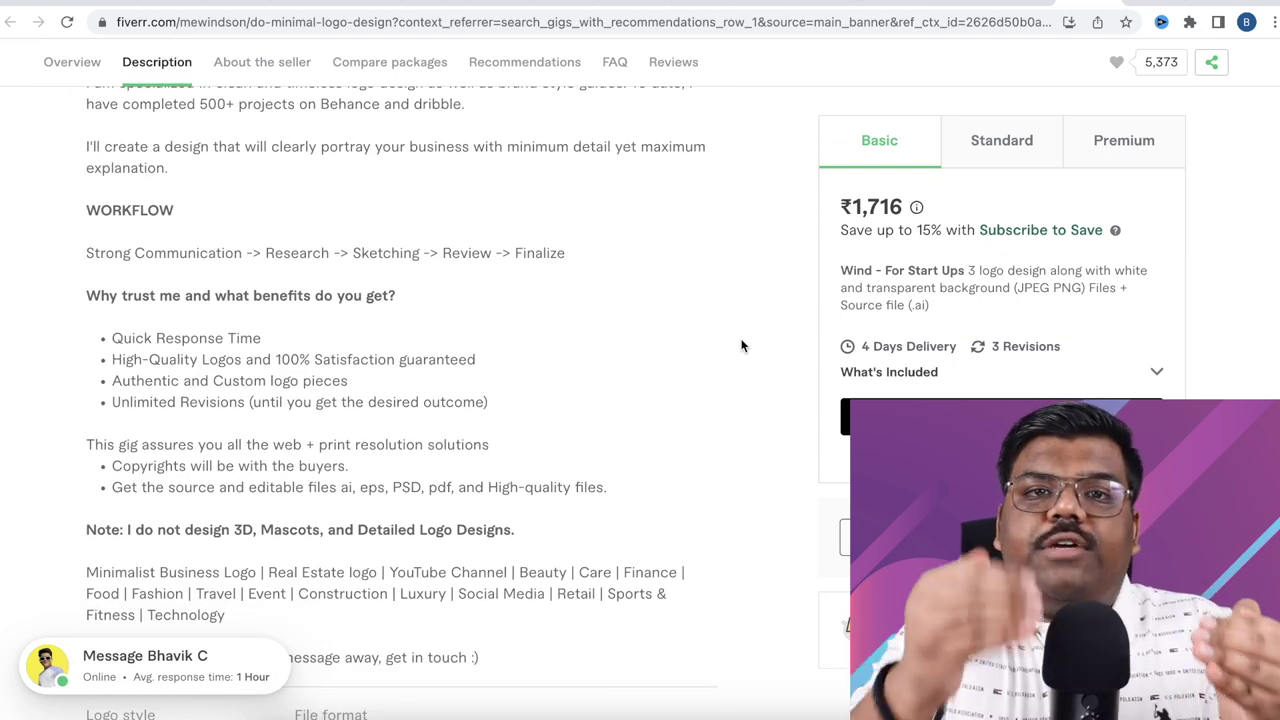
pyautogui.scroll(10, 744, 336)
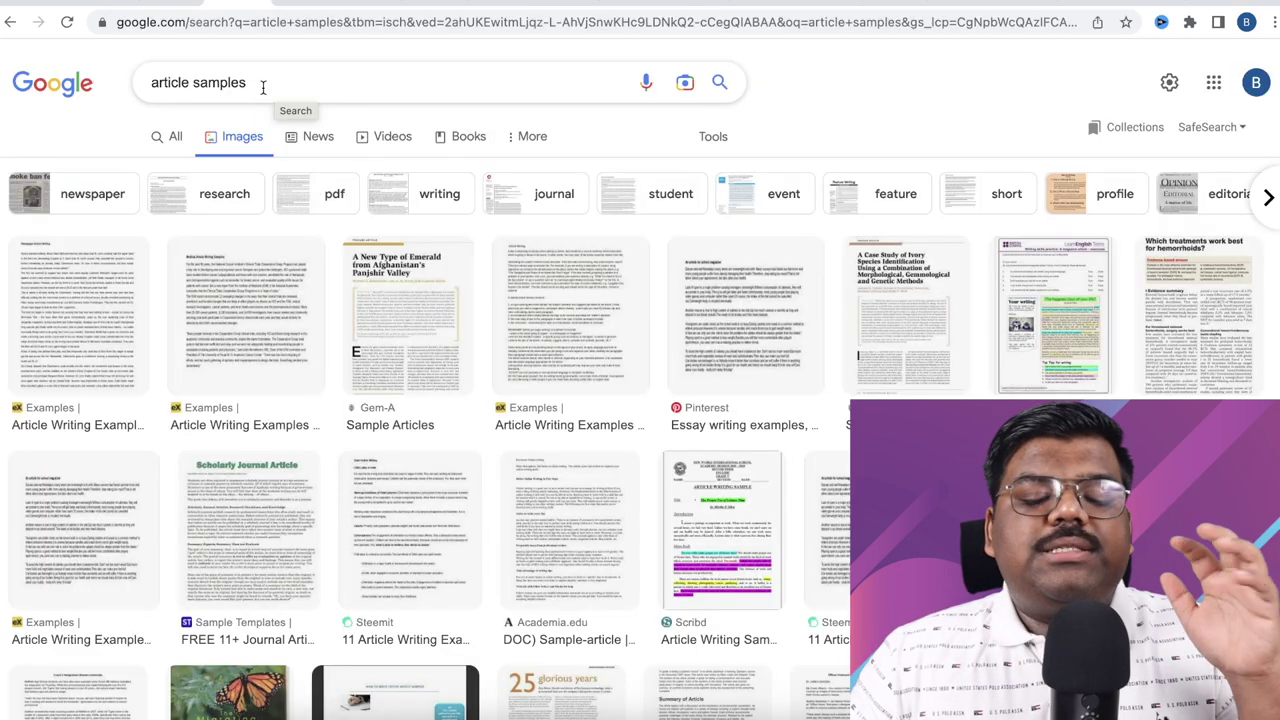
pyautogui.moveTo(255, 83); pyautogui.dragTo(172, 83)
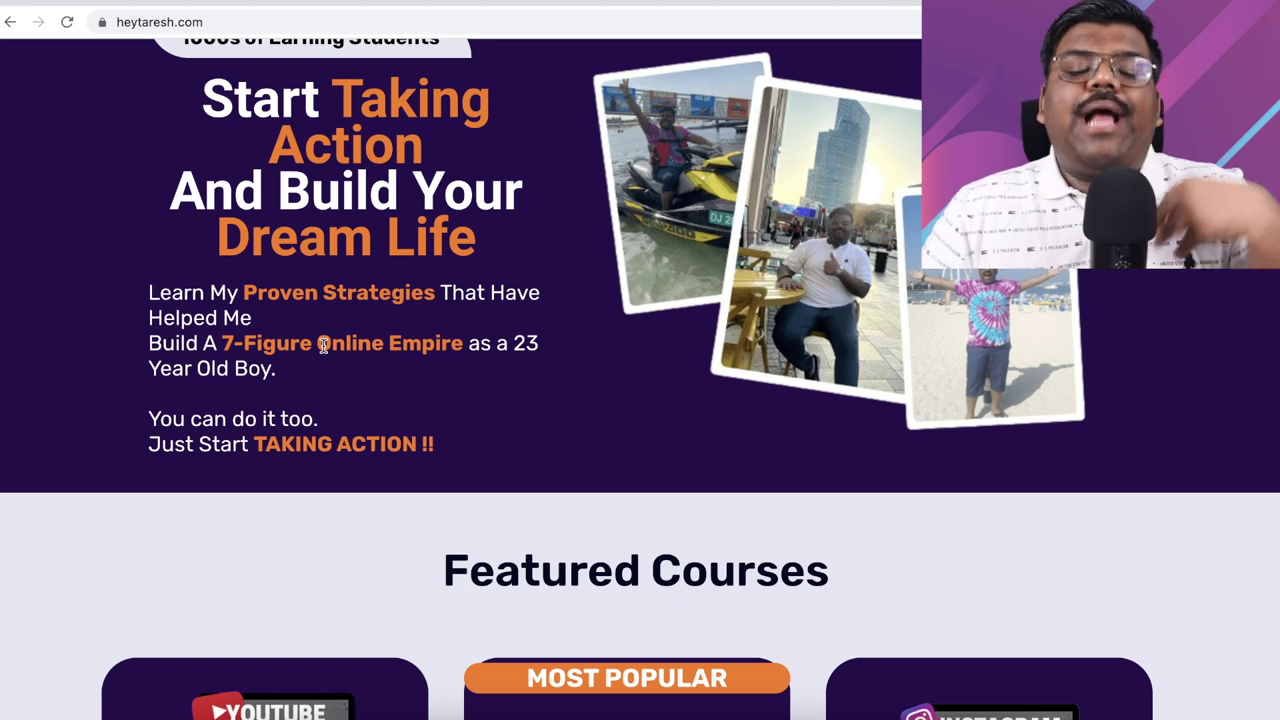
pyautogui.scroll(-1, 242, 350)
pyautogui.moveTo(146, 325); pyautogui.dragTo(280, 350)
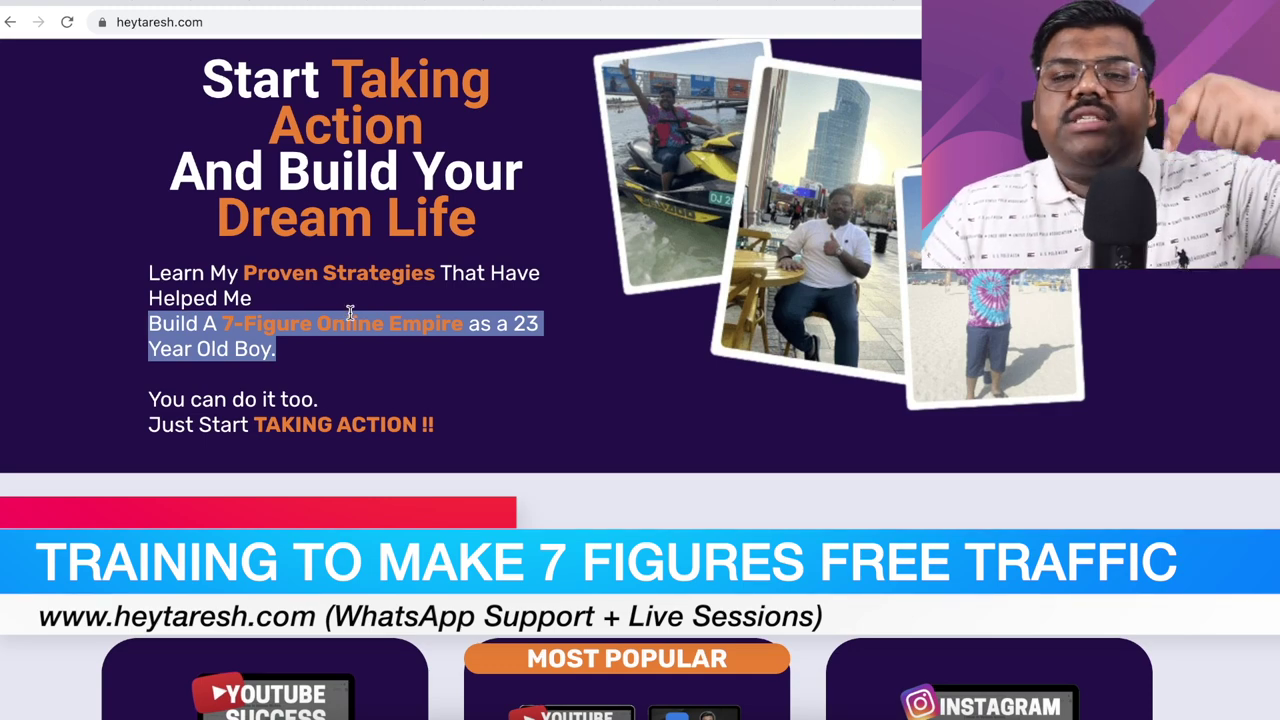
pyautogui.scroll(-1, 351, 313)
pyautogui.scroll(-8, 357, 309)
pyautogui.scroll(-7, 400, 315)
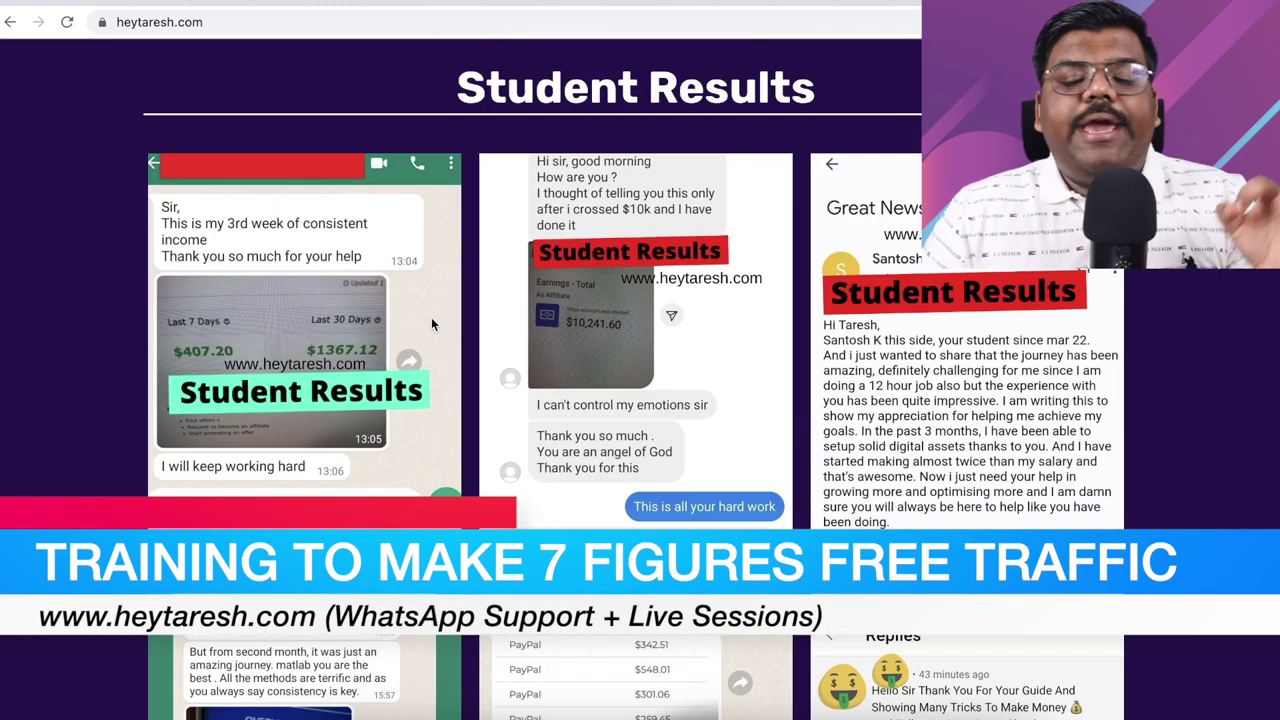
pyautogui.scroll(1, 423, 327)
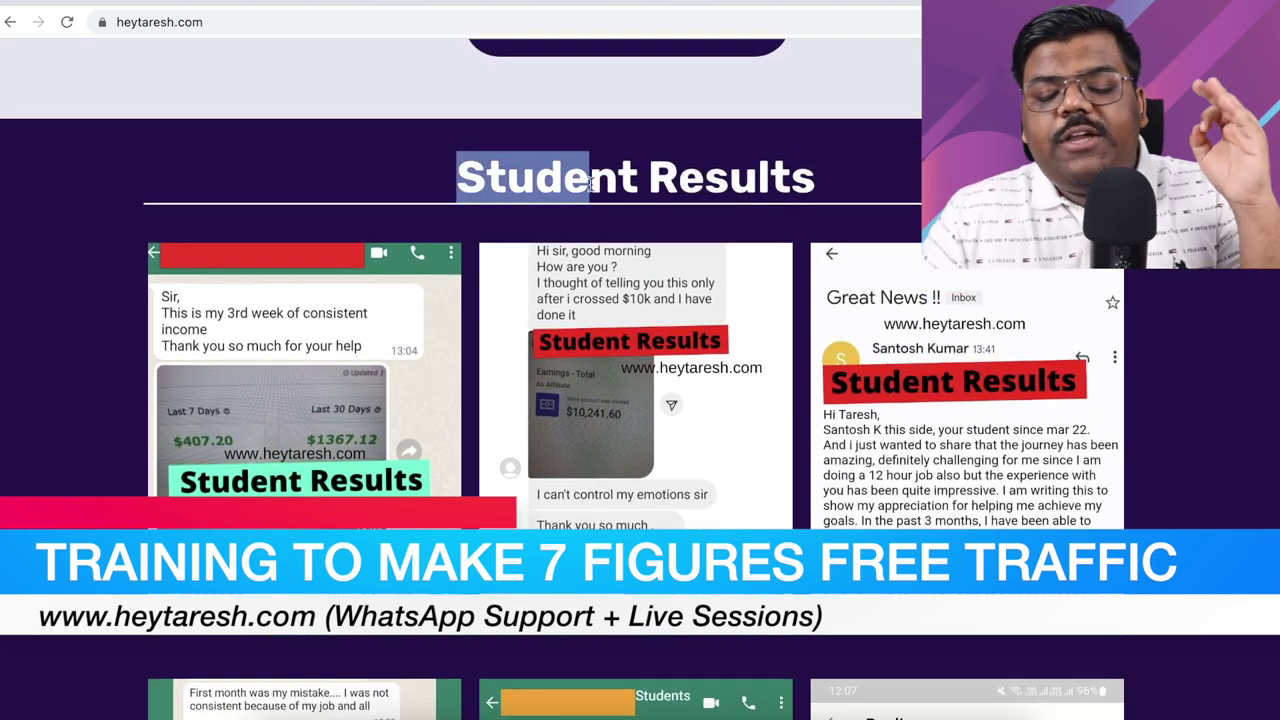
pyautogui.scroll(-1, 524, 255)
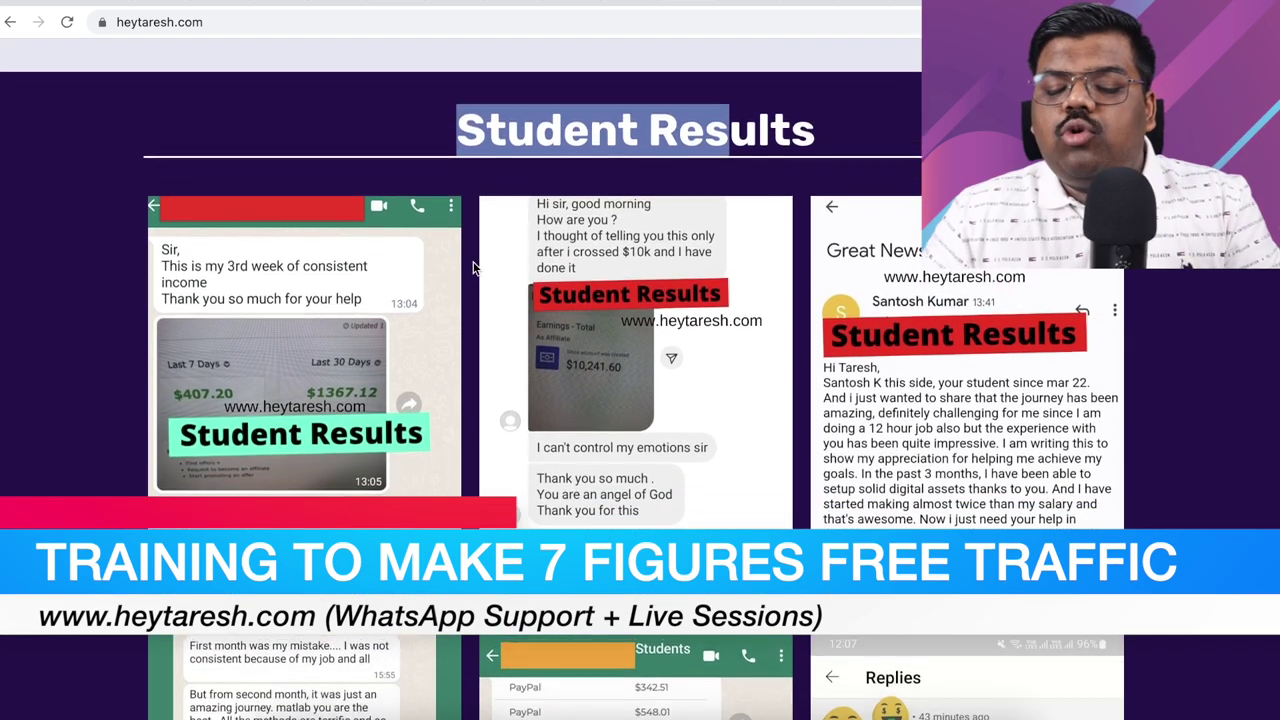